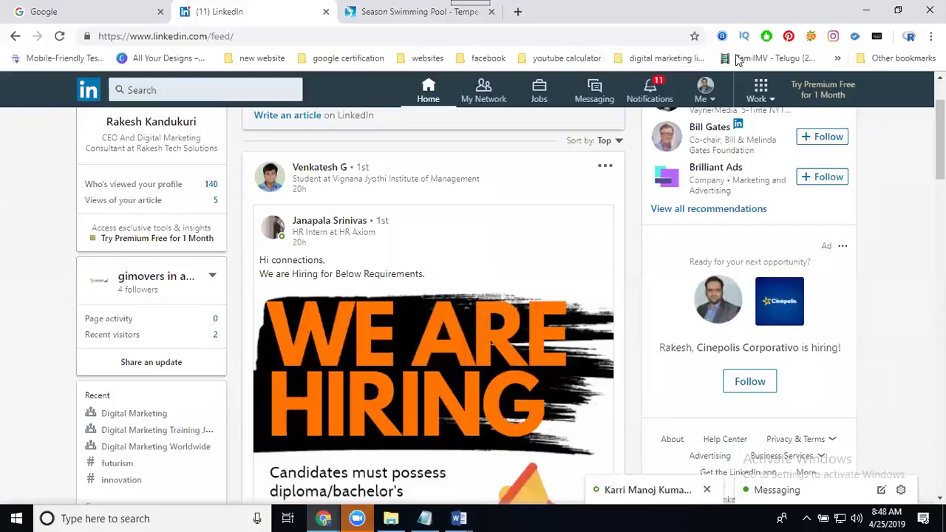
# Open the Groups page from LinkedIn's Work products panel
pyautogui.click(758, 90)
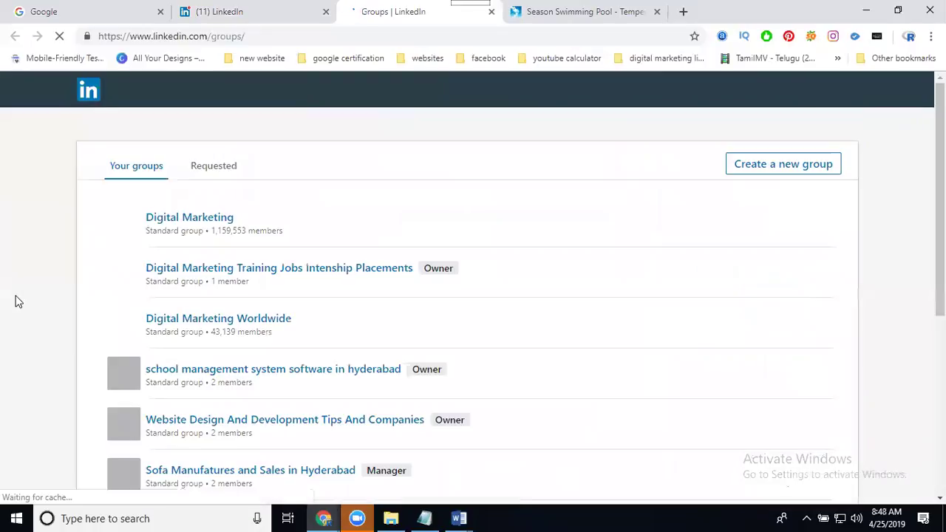
# Scroll your groups list and open the owned Oracle Fusion Training And Jobs group
pyautogui.scroll(-2, 33, 277)
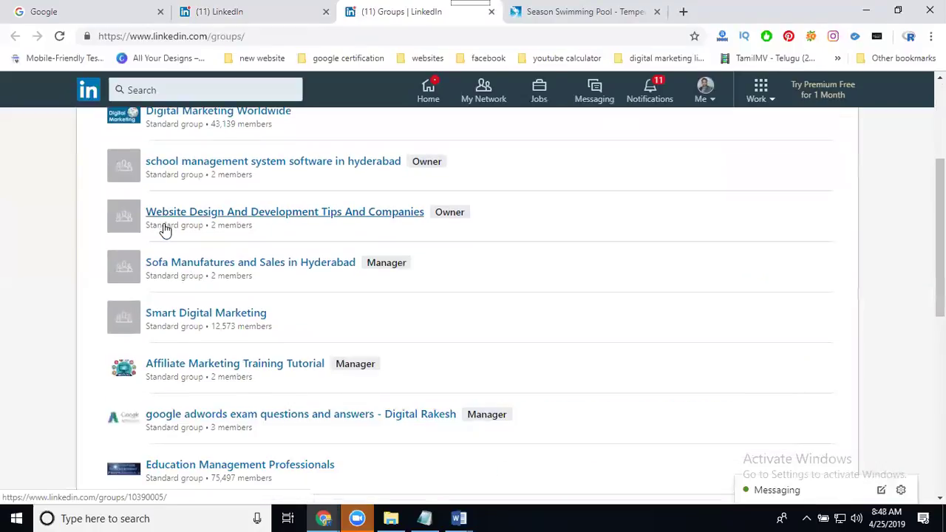
pyautogui.scroll(-5, 165, 230)
pyautogui.scroll(-3, 165, 230)
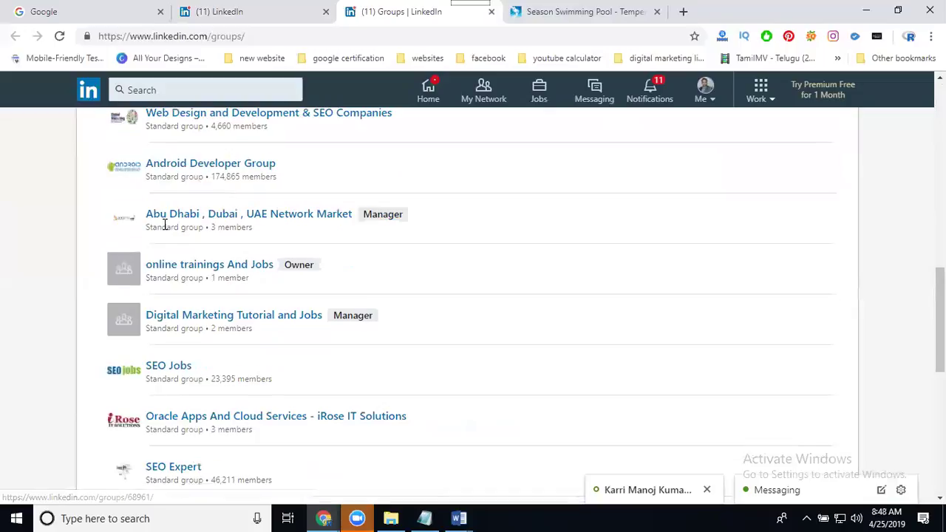
pyautogui.scroll(-4, 165, 230)
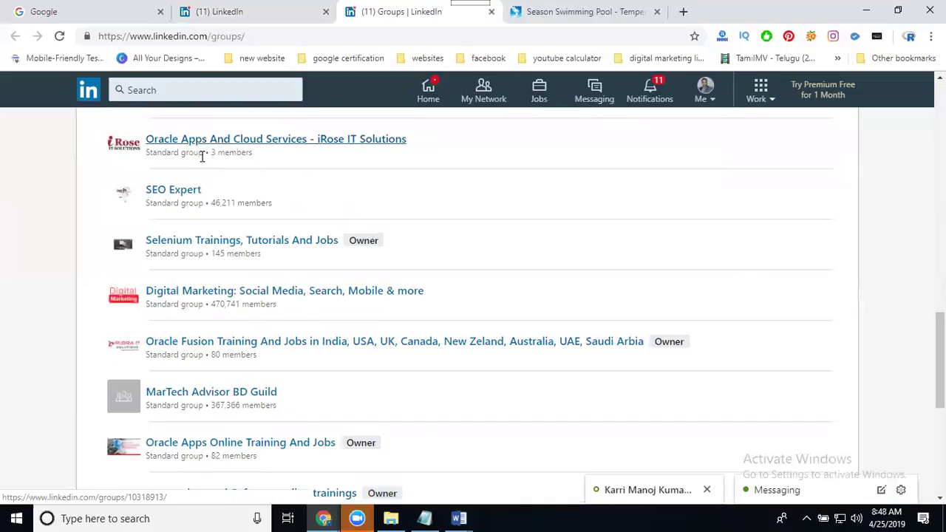
pyautogui.scroll(-2, 211, 220)
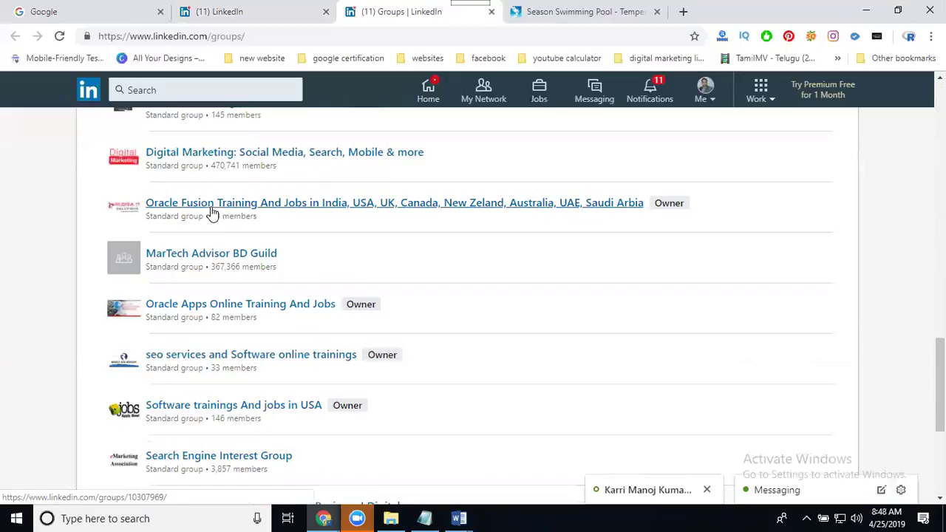
pyautogui.click(212, 212)
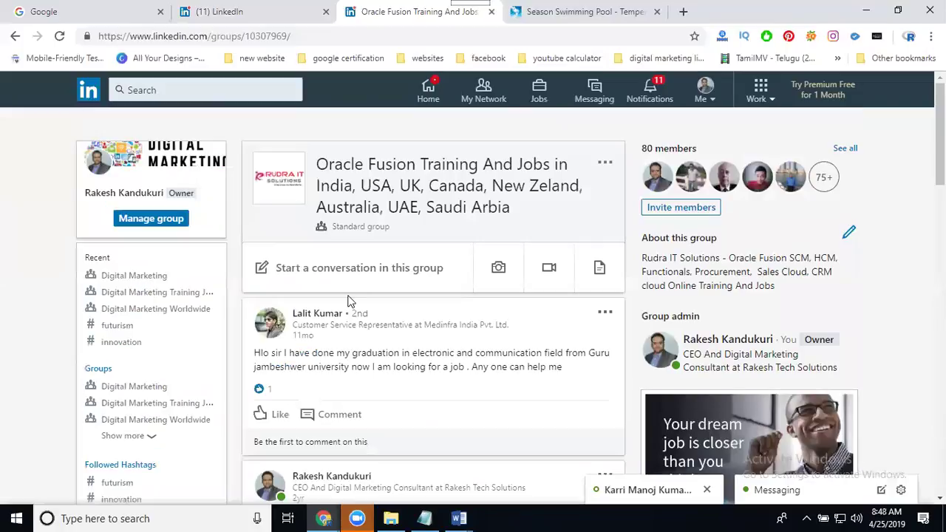
pyautogui.scroll(-2, 350, 302)
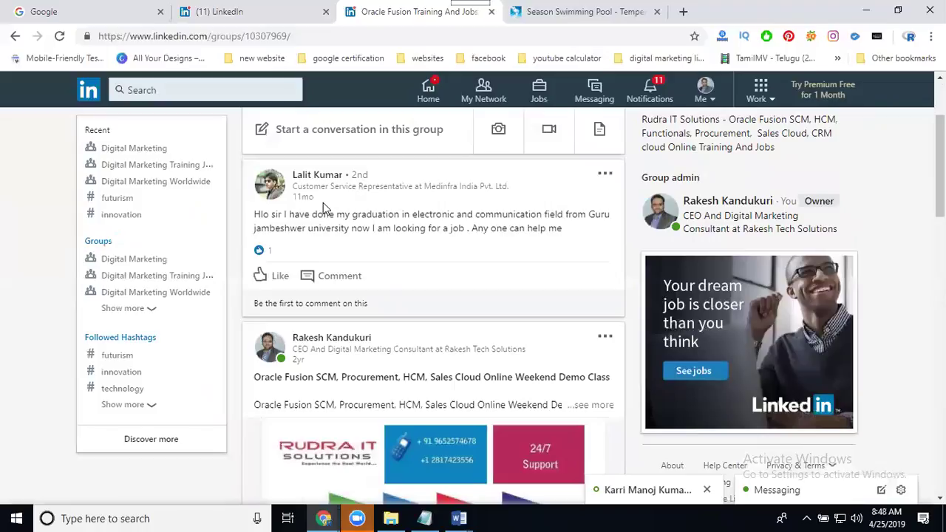
pyautogui.scroll(2, 783, 222)
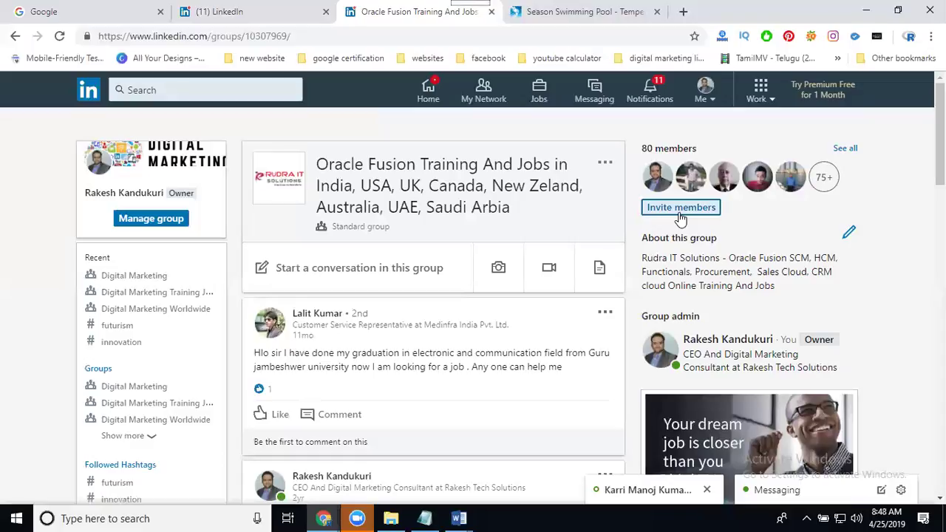
# Go back to your groups, start a new group, and set seasons-logos cover as its logo
pyautogui.click(14, 36)
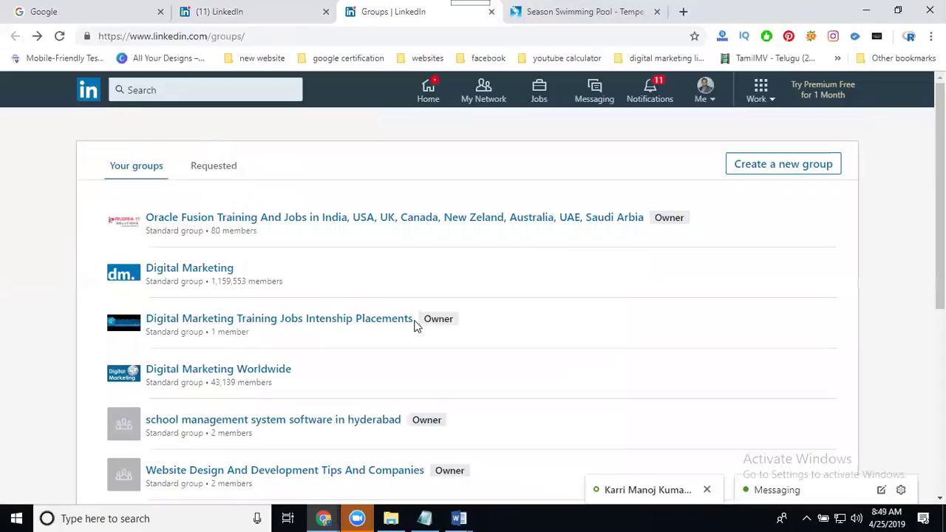
pyautogui.click(780, 167)
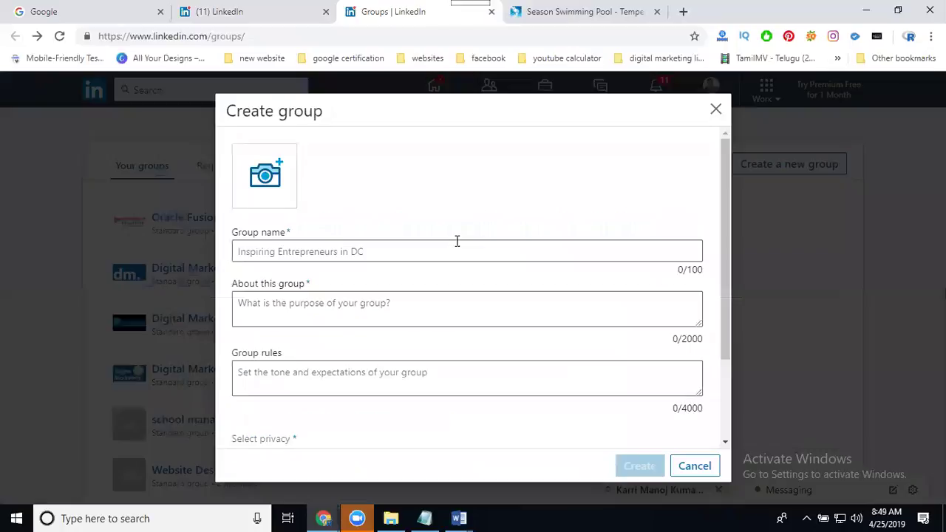
pyautogui.click(274, 175)
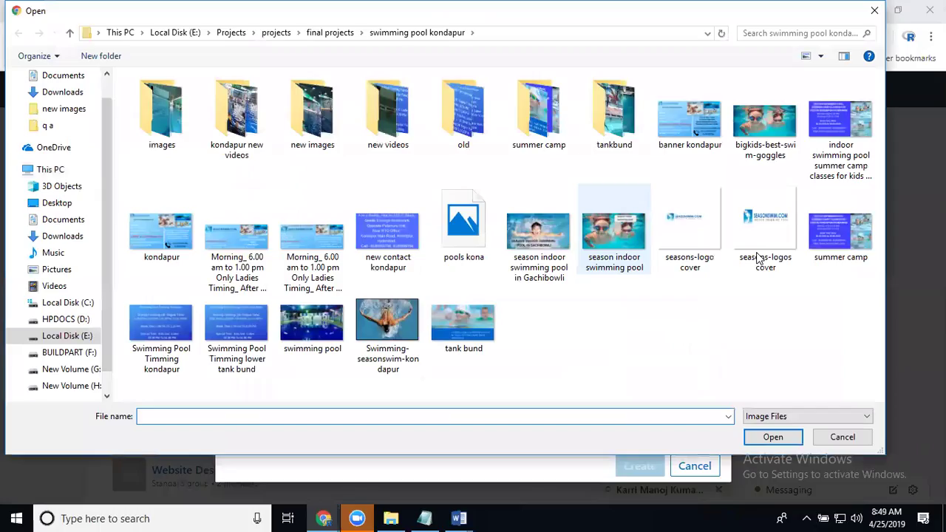
pyautogui.doubleClick(761, 255)
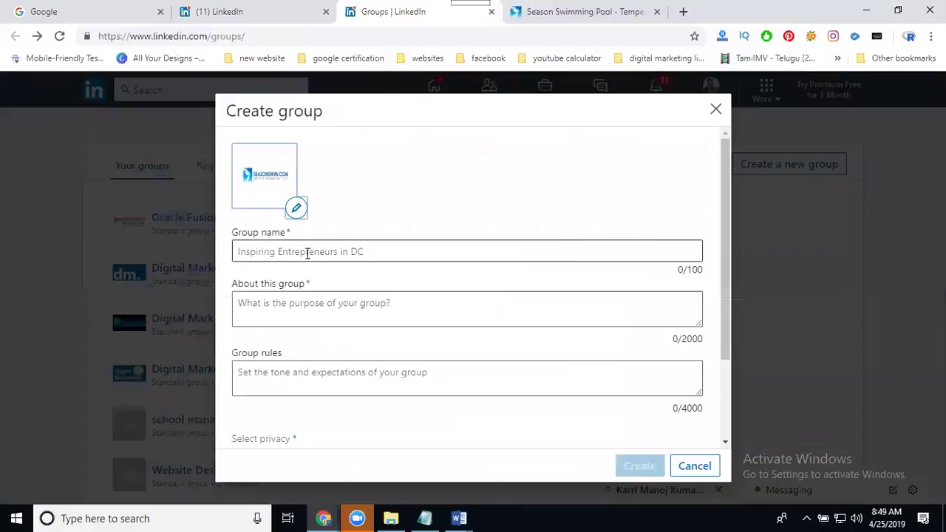
pyautogui.click(307, 253)
# Name the group 'Season Indoor Swimming pool in Hyderabad' and reuse part of the name as its description
pyautogui.write('Seas')
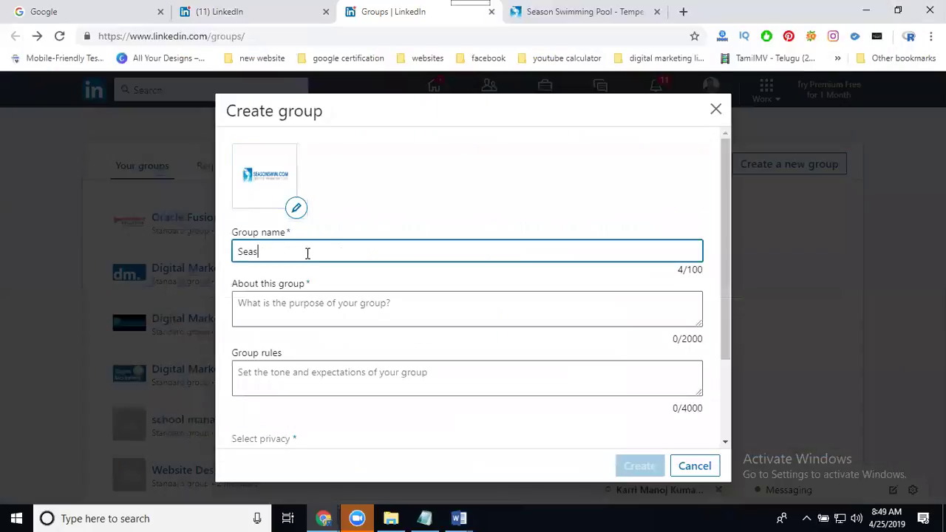
pyautogui.write('on Indoor Swimming pool in Hy')
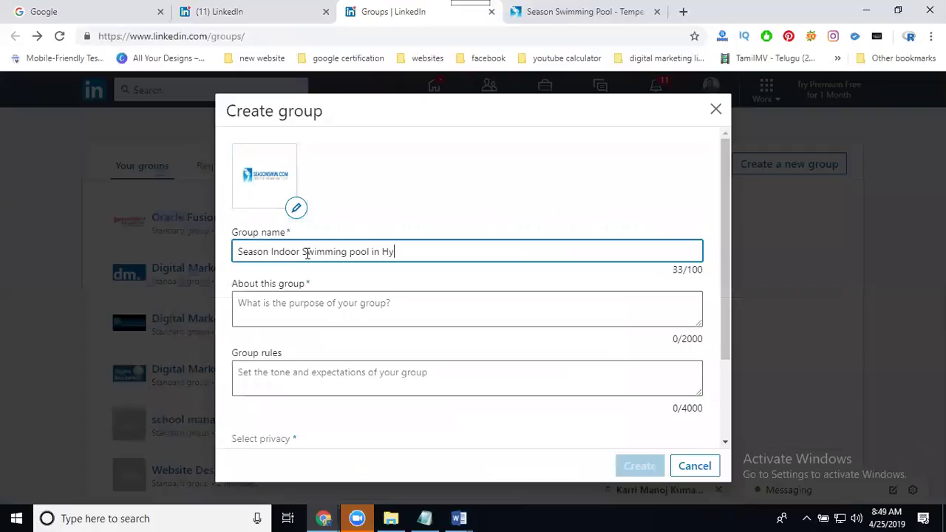
pyautogui.write('derabad')
pyautogui.keyDown('shift'); pyautogui.click(284, 251); pyautogui.keyUp('shift')
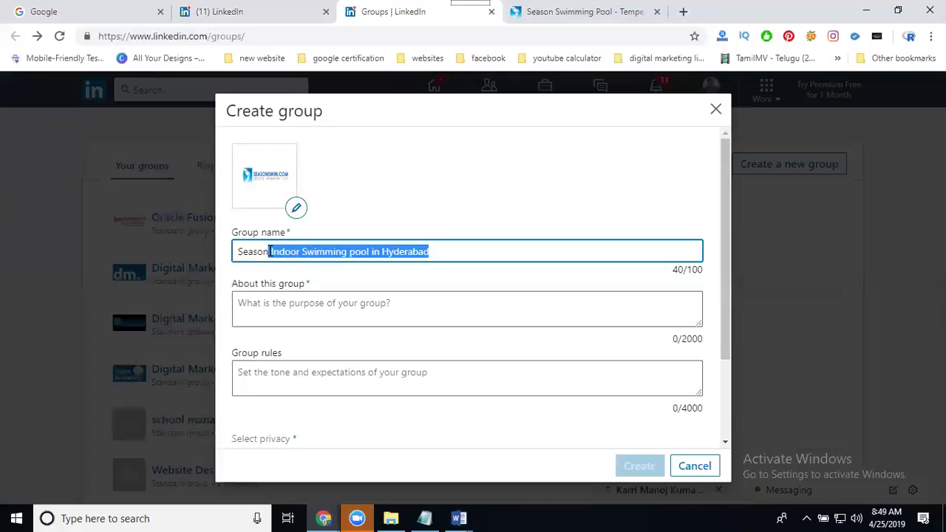
pyautogui.click(313, 318)
pyautogui.write('Indoor Swimming pool in Hyderabad')
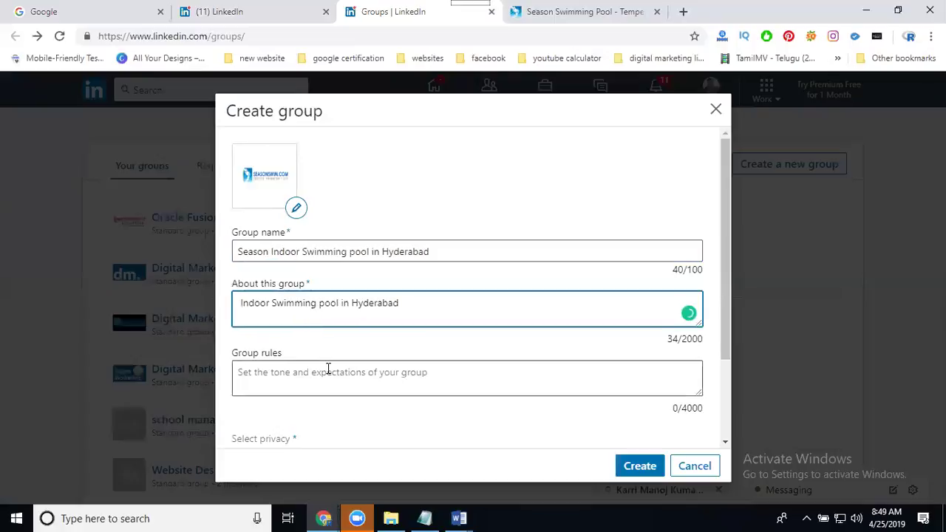
# Set the group rules to 'Swimming pool' and append '- Kondapur -' to the description
pyautogui.click(320, 379)
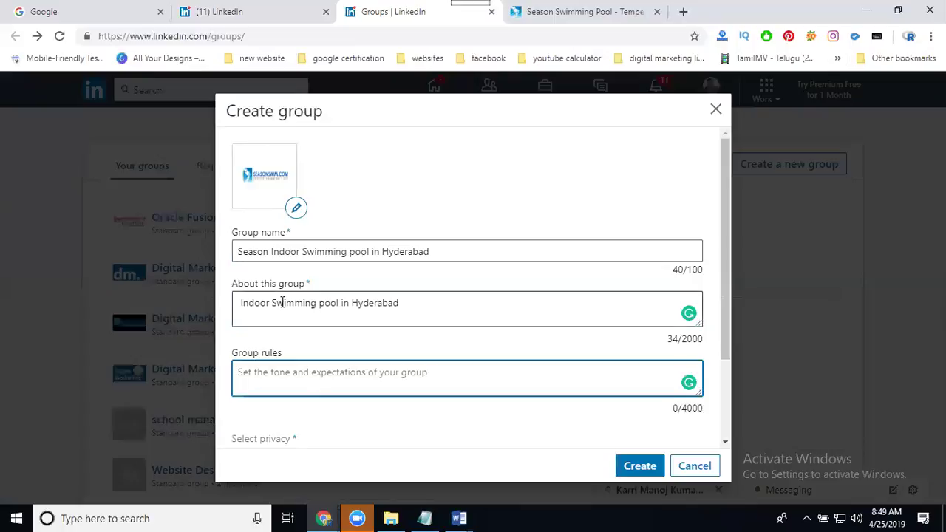
pyautogui.moveTo(271, 303); pyautogui.dragTo(339, 303)
pyautogui.hotkey('ctrl', 'c')
pyautogui.click(313, 379)
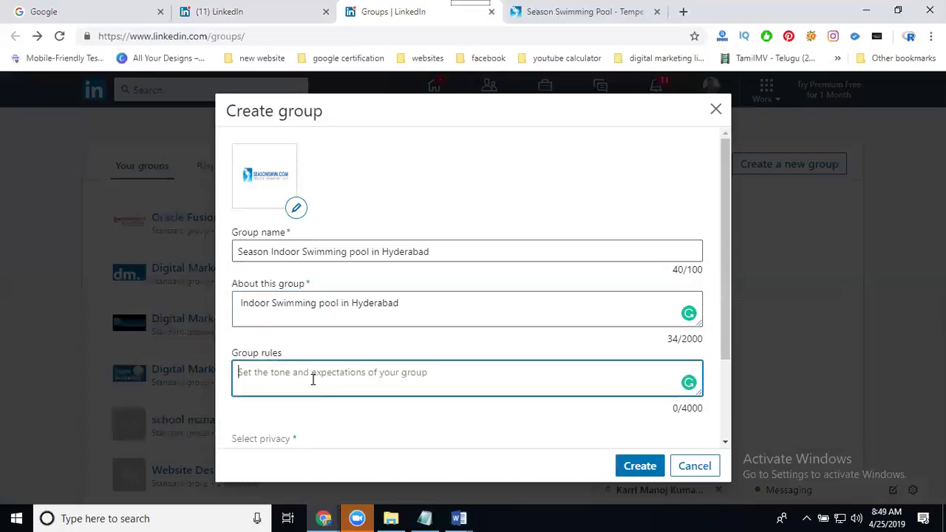
pyautogui.hotkey('ctrl', 'v')
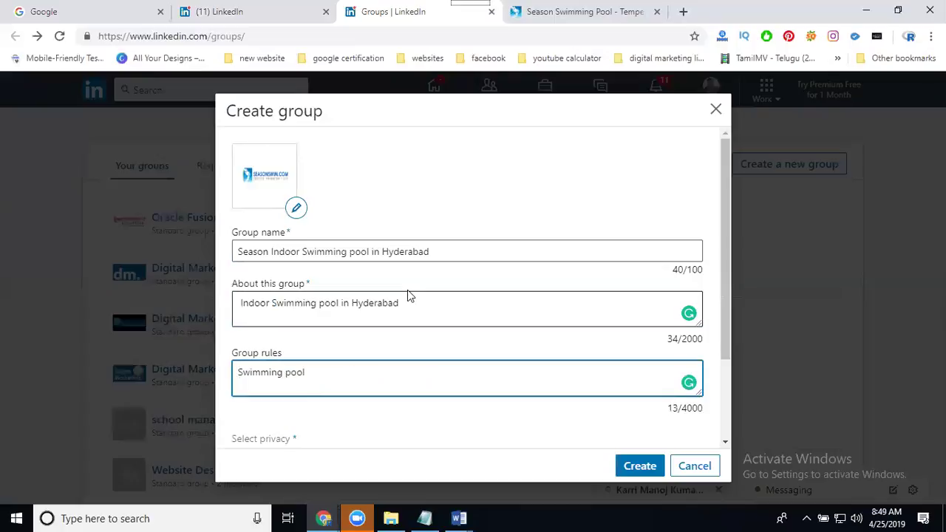
pyautogui.scroll(-1, 424, 232)
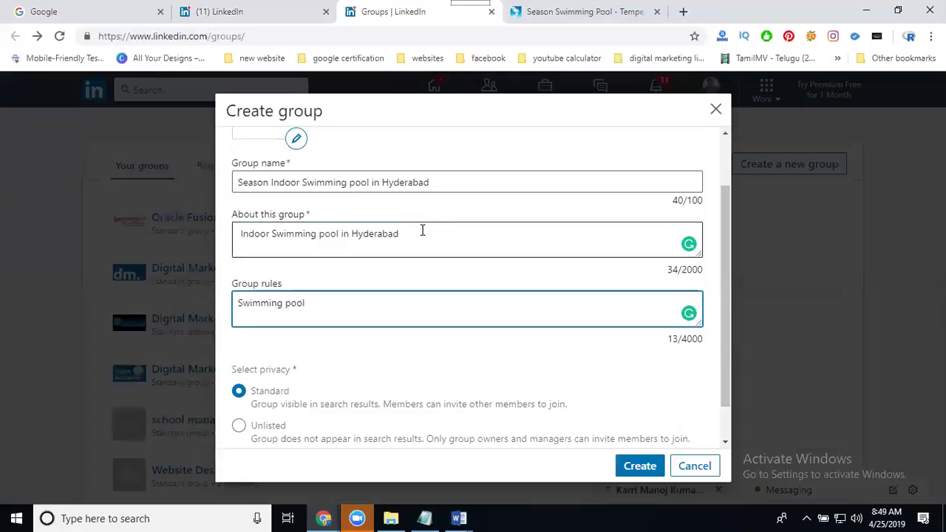
pyautogui.click(422, 230)
pyautogui.write('- K')
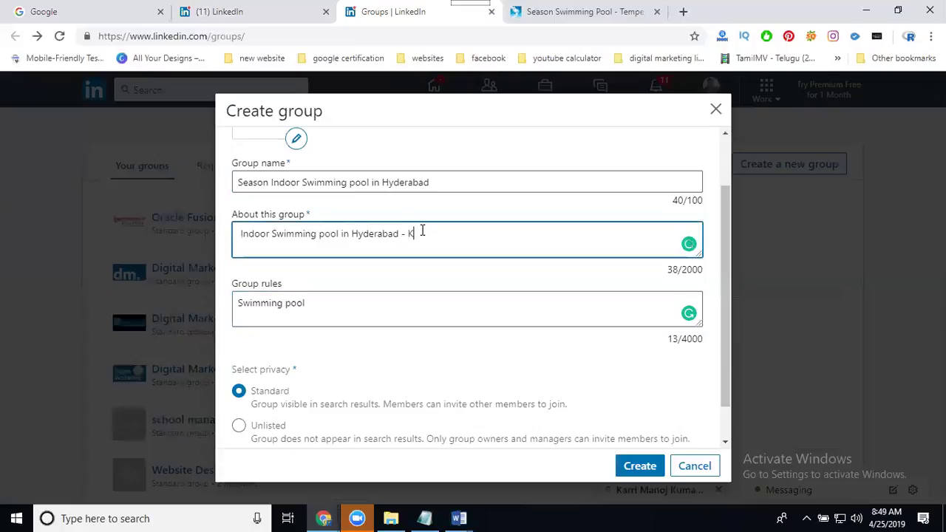
pyautogui.write('ondapur -')
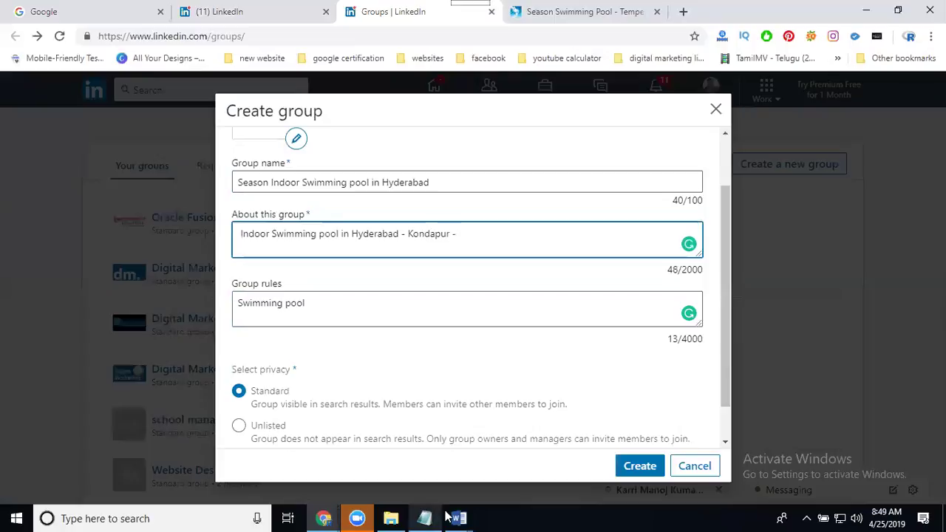
pyautogui.click(459, 518)
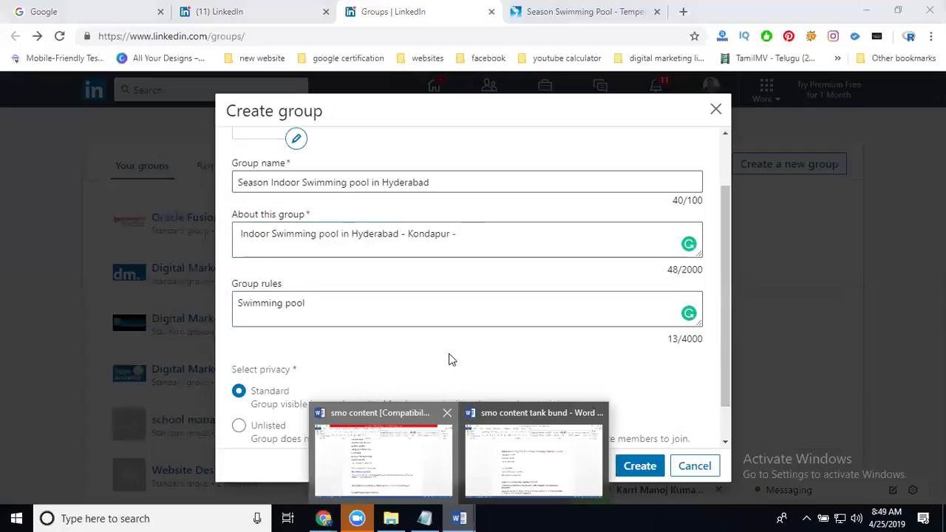
# Copy the Kondapur call numbers from smo content into the description, then add ', Tank Bund -'
pyautogui.click(409, 470)
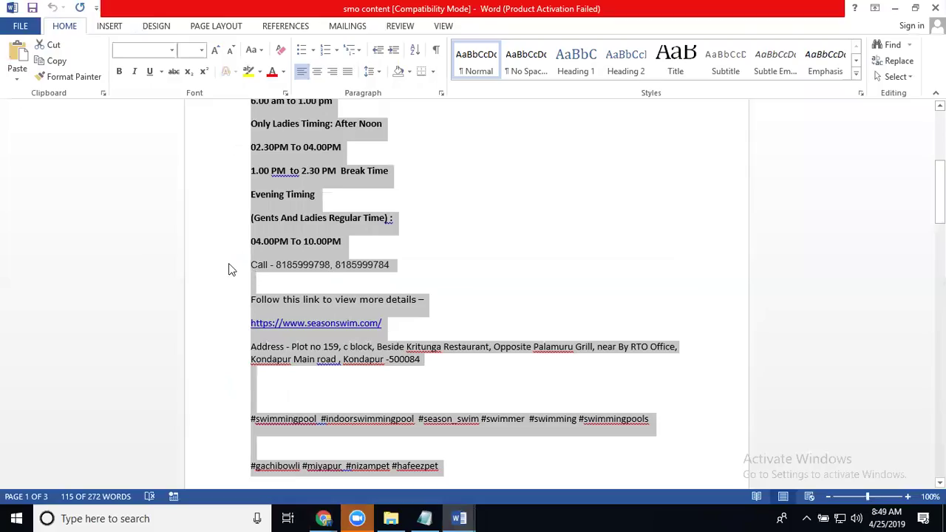
pyautogui.moveTo(330, 274); pyautogui.dragTo(412, 260)
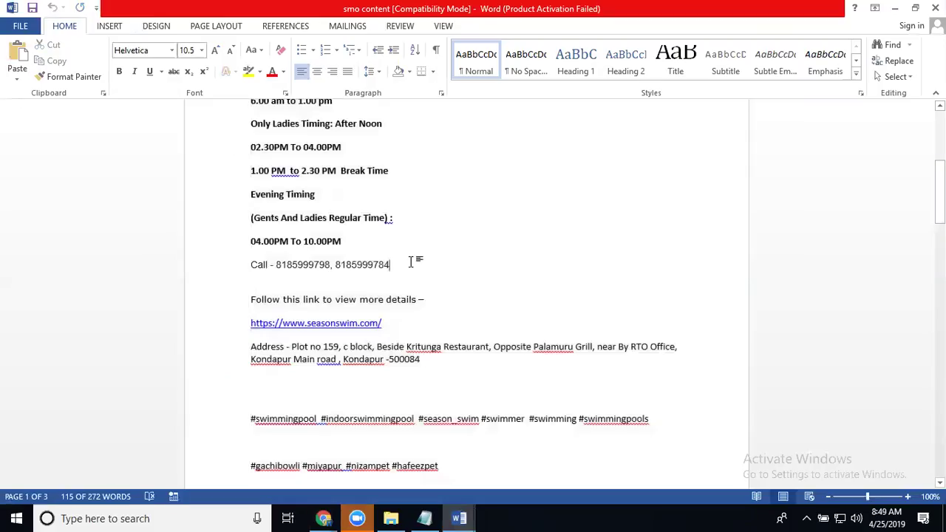
pyautogui.click(245, 267)
pyautogui.hotkey('ctrl', 'c')
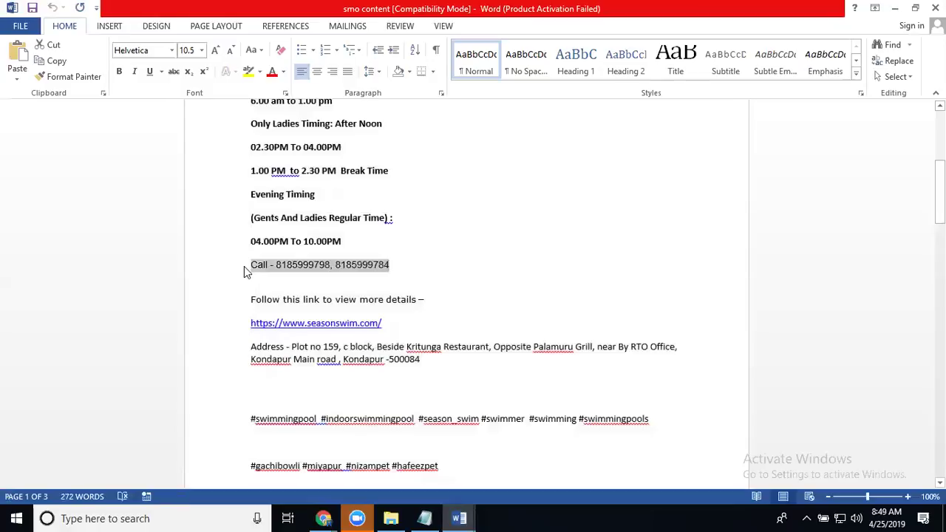
pyautogui.click(889, 14)
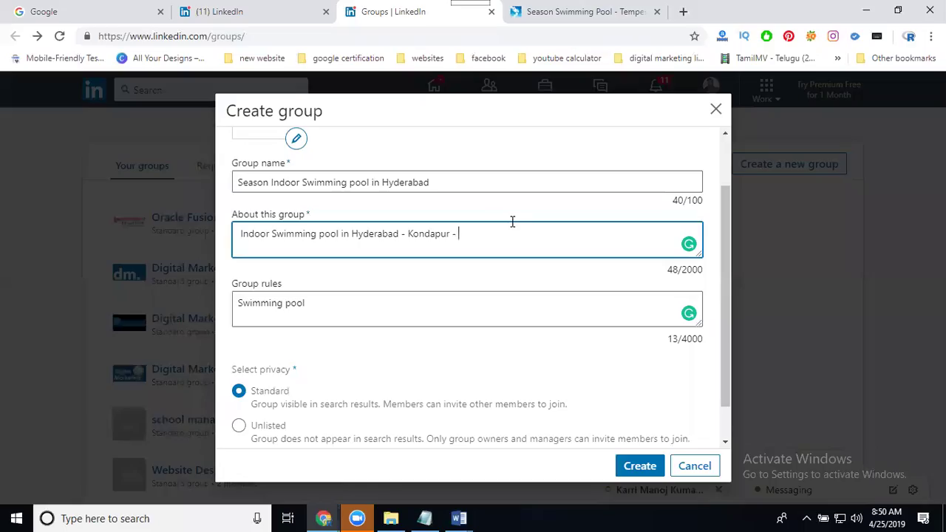
pyautogui.hotkey('ctrl', 'v')
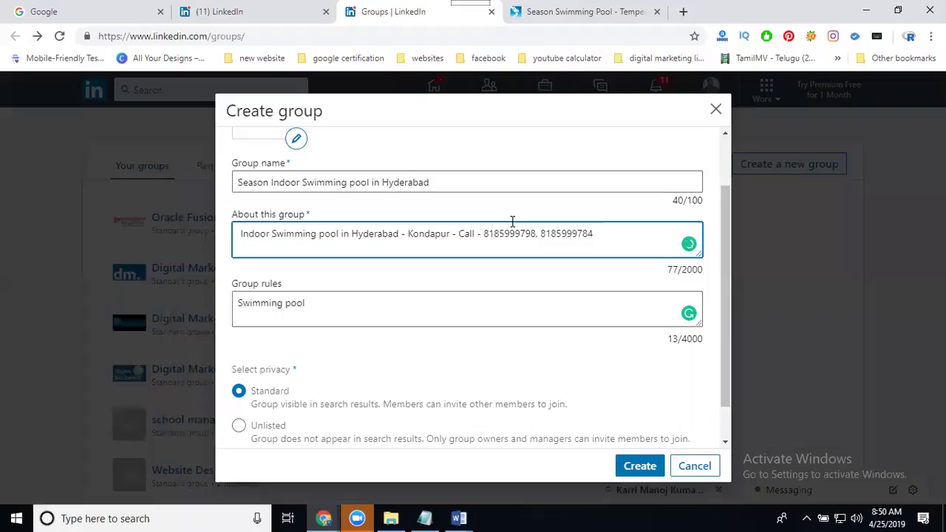
pyautogui.write(', Tank Bund -')
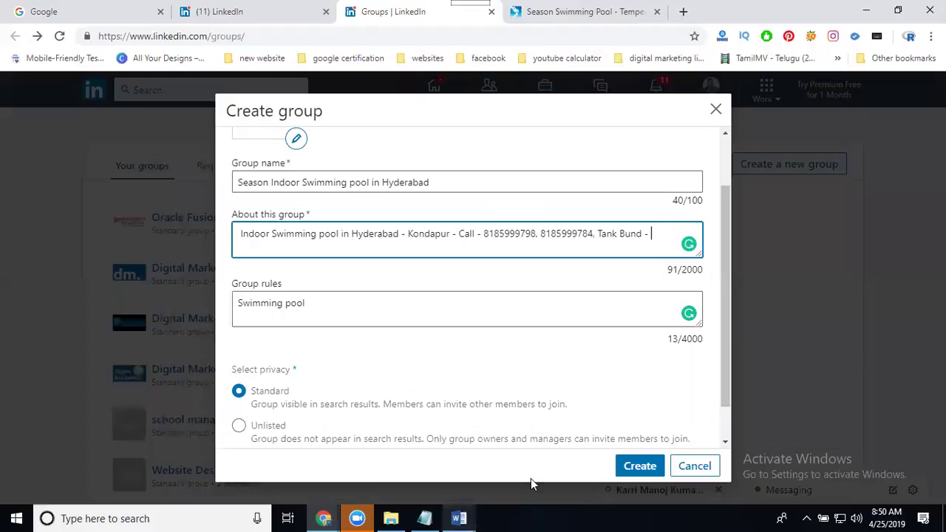
# Paste the Tank Bund call number into the group description
pyautogui.hotkey('alt', 'Tab')
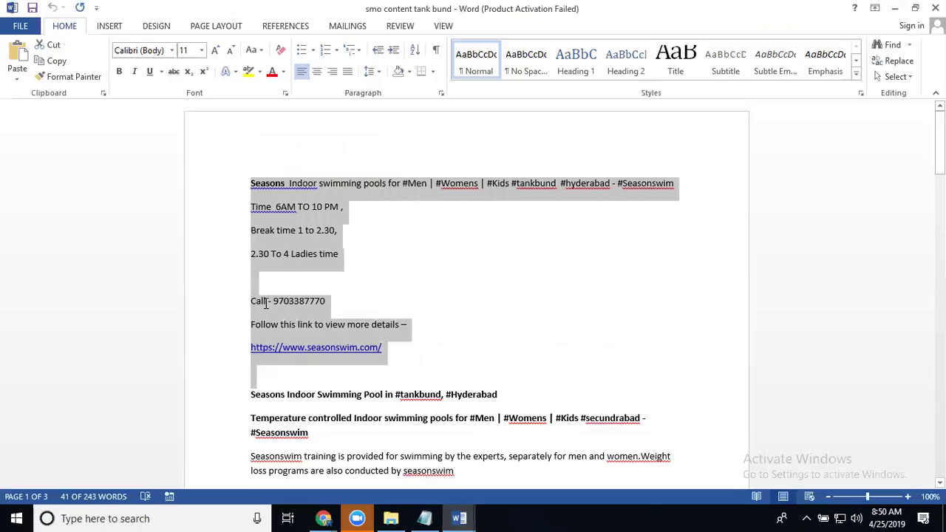
pyautogui.click(224, 307)
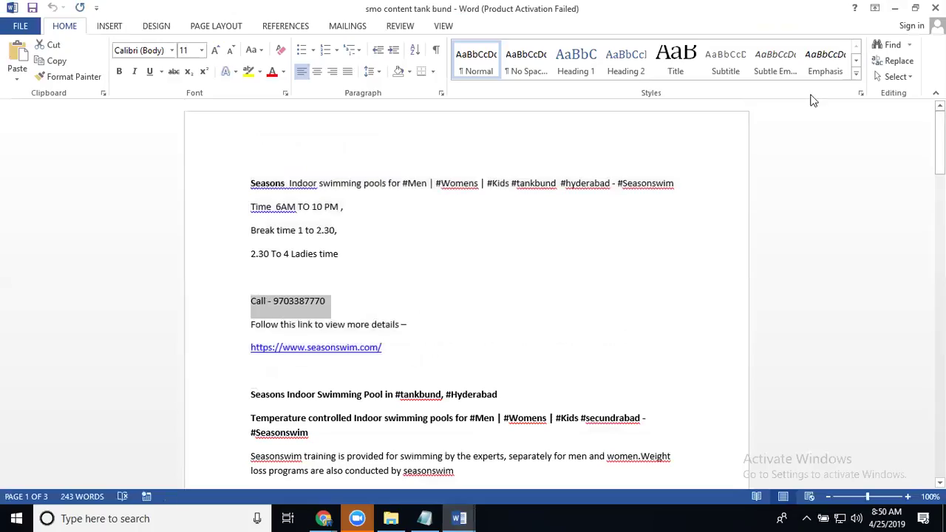
pyautogui.click(459, 518)
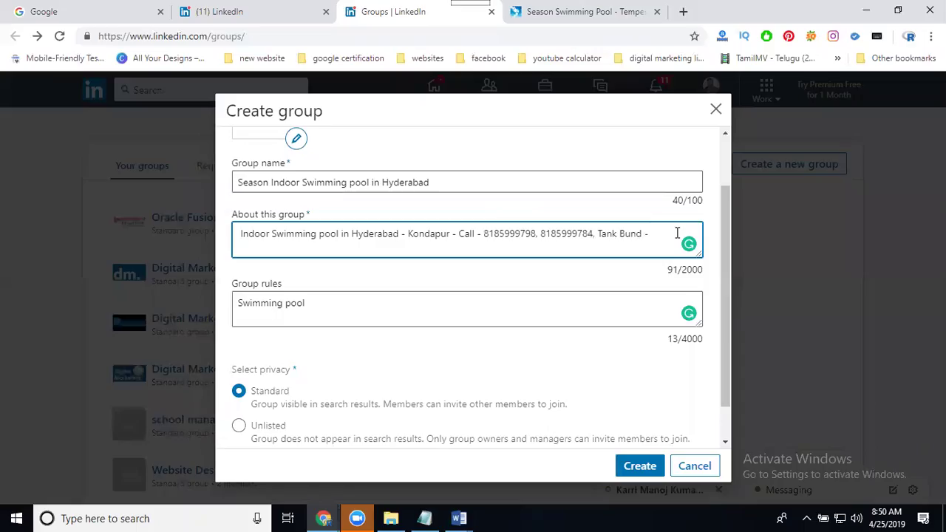
pyautogui.hotkey('ctrl', 'v')
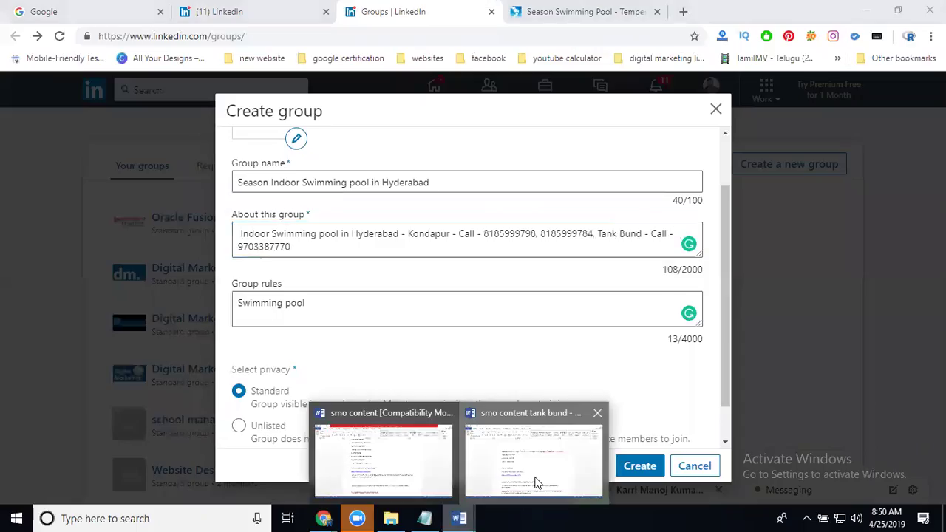
# Copy the Follow this link line and website URL from the tank bund document
pyautogui.click(534, 452)
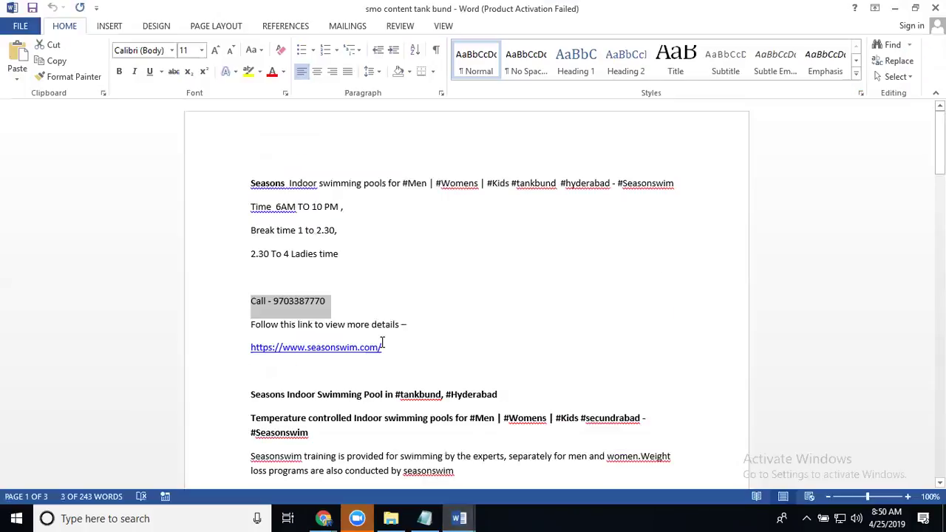
pyautogui.click(254, 324)
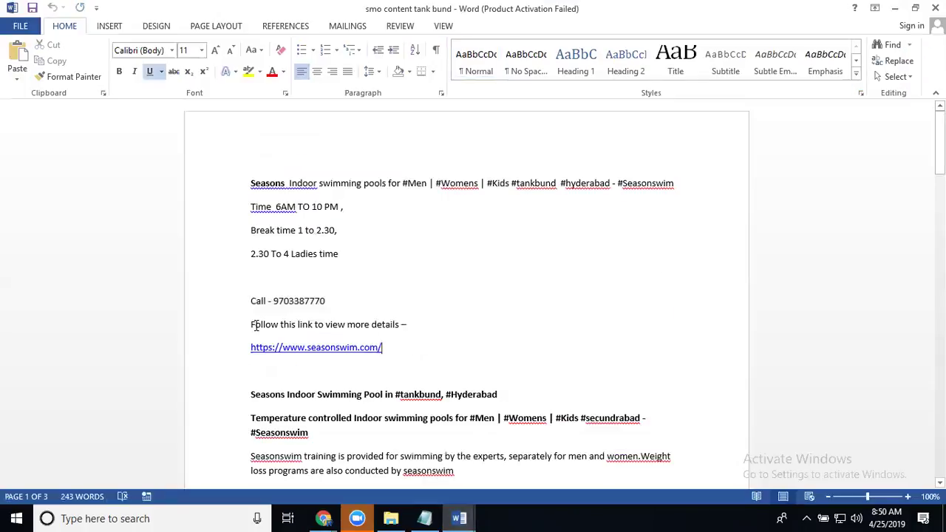
pyautogui.hotkey('shift', 'Down')
pyautogui.hotkey('shift', 'Down')
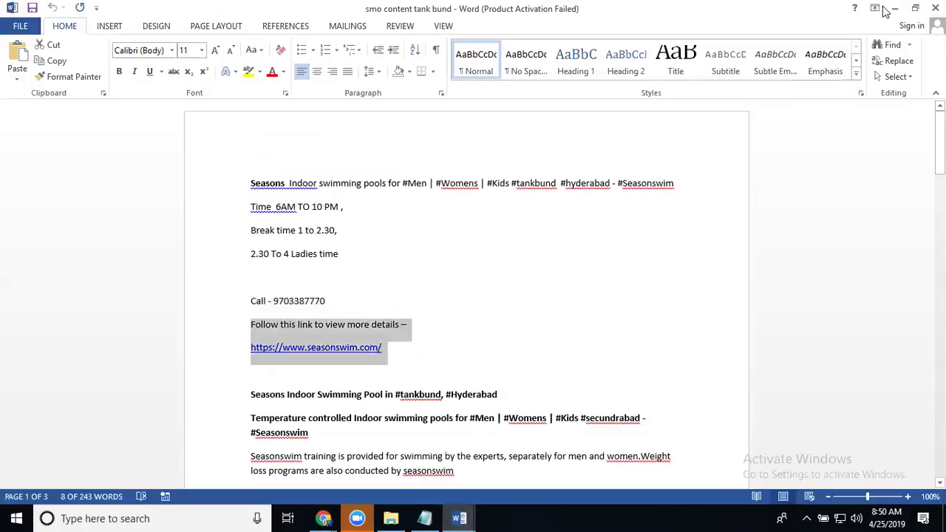
pyautogui.hotkey('alt', 'Tab')
pyautogui.click(571, 251)
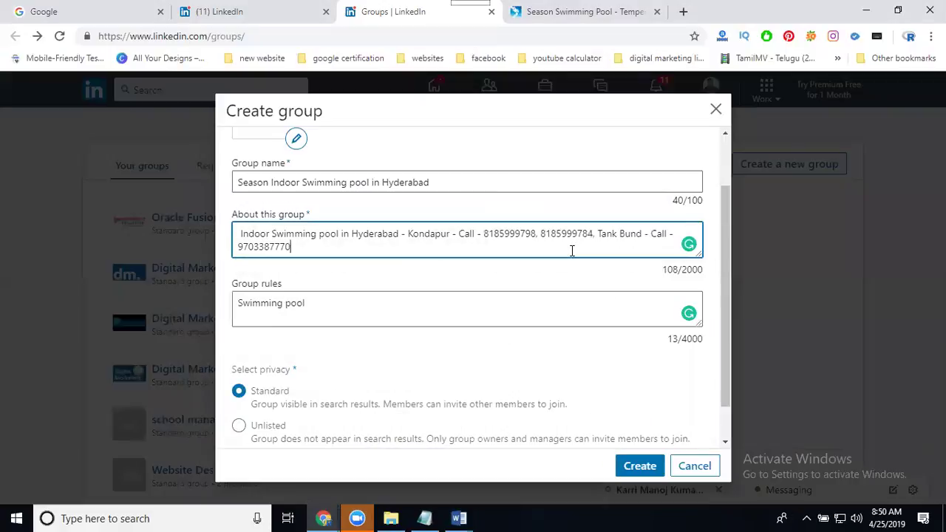
# Paste the Follow this link line and seasonswim.com URL at the end of About this group
pyautogui.write('/ Follow this link to view more details https://www.seasonswim.com/')
pyautogui.scroll(-1, 527, 334)
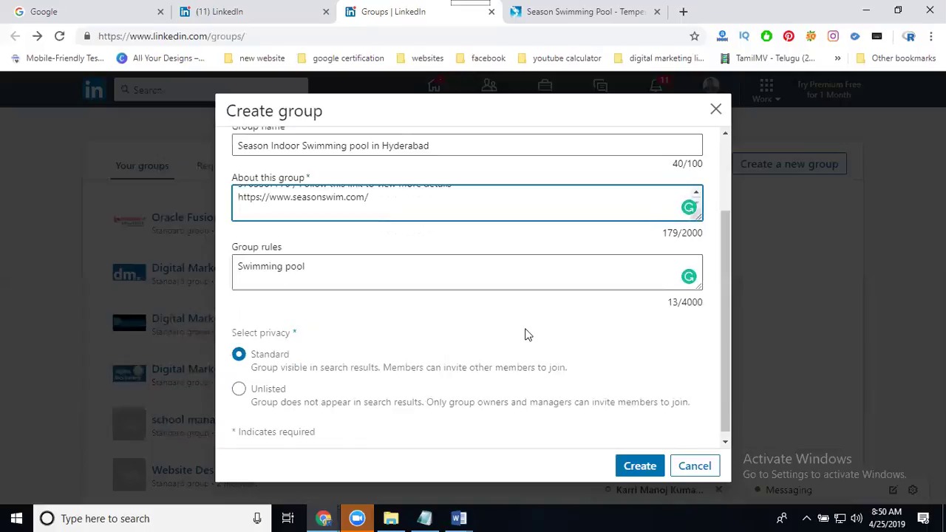
pyautogui.scroll(-1, 526, 334)
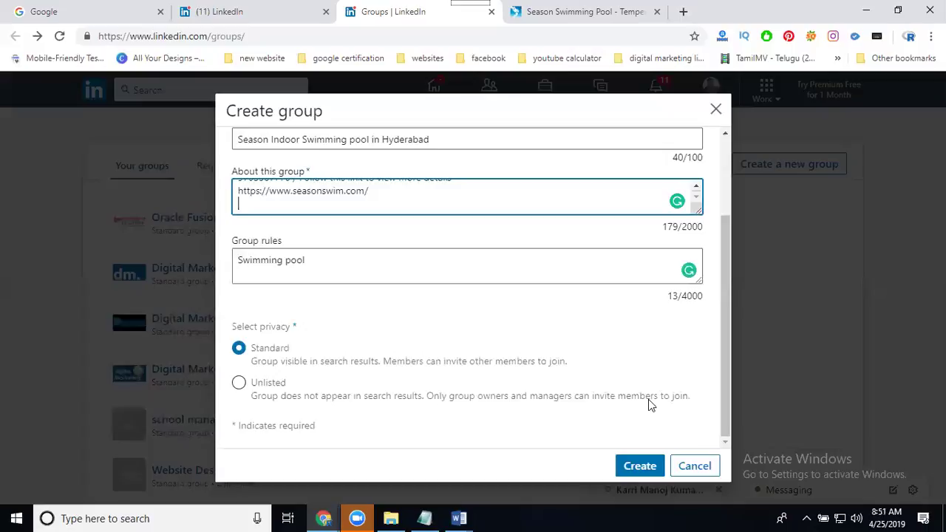
# Submit the form to create the Standard group 'Season Indoor Swimming pool in Hyderabad'
pyautogui.click(640, 467)
pyautogui.click(643, 467)
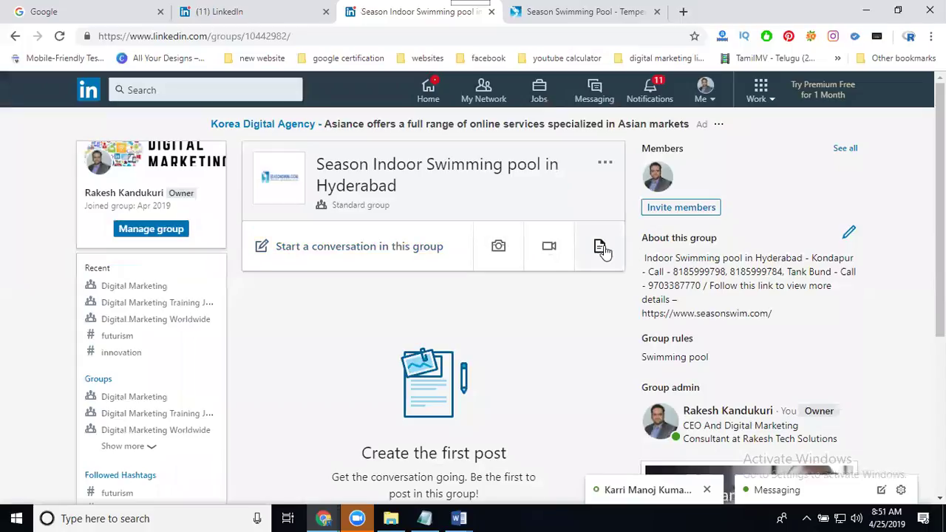
# Start a group post with the 64.7 MB video 'indoor Swimming pool in kondapur' attached
pyautogui.click(549, 246)
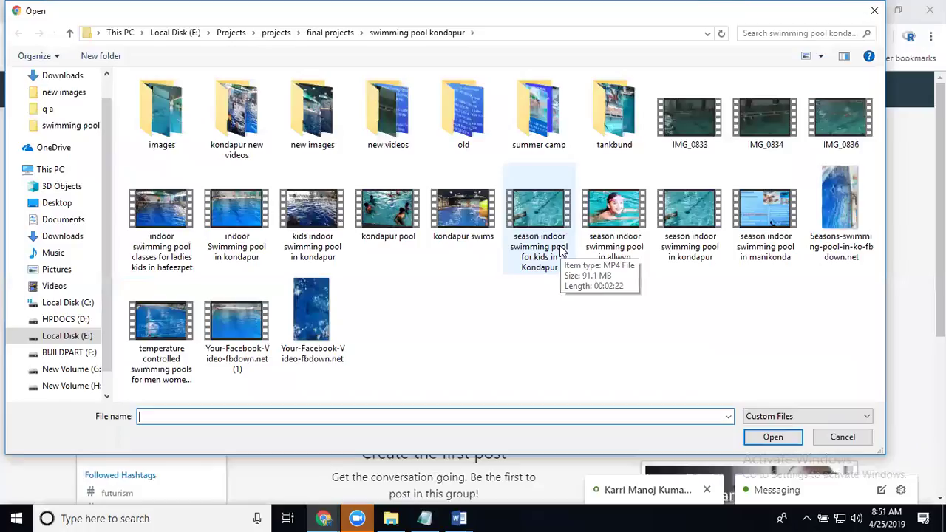
pyautogui.click(249, 249)
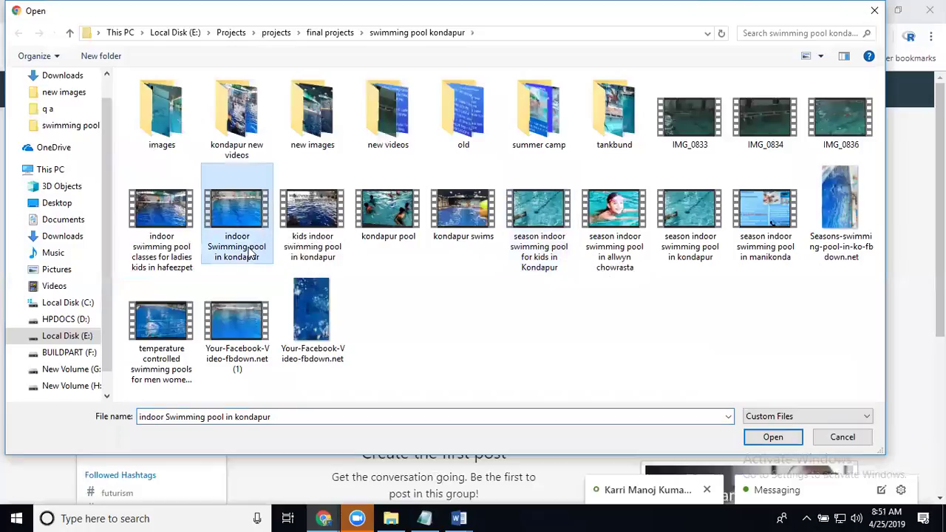
pyautogui.click(249, 248)
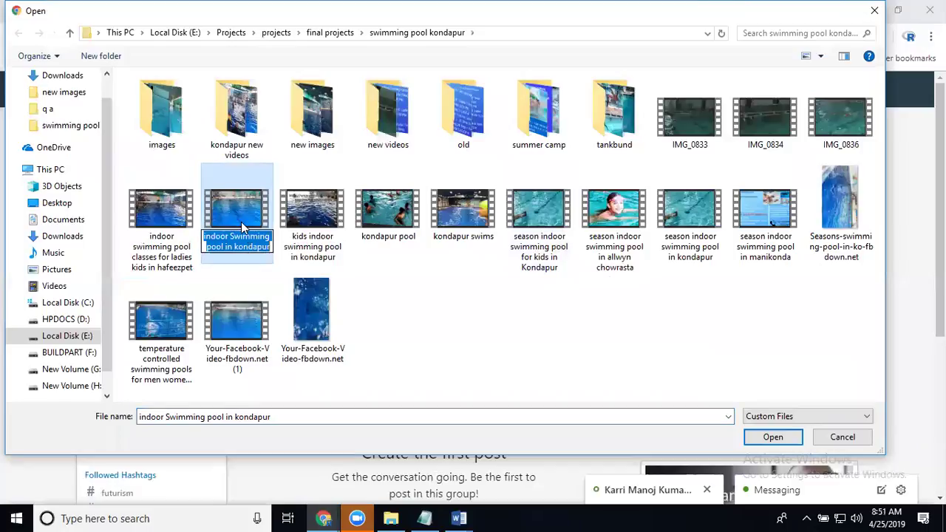
pyautogui.doubleClick(241, 222)
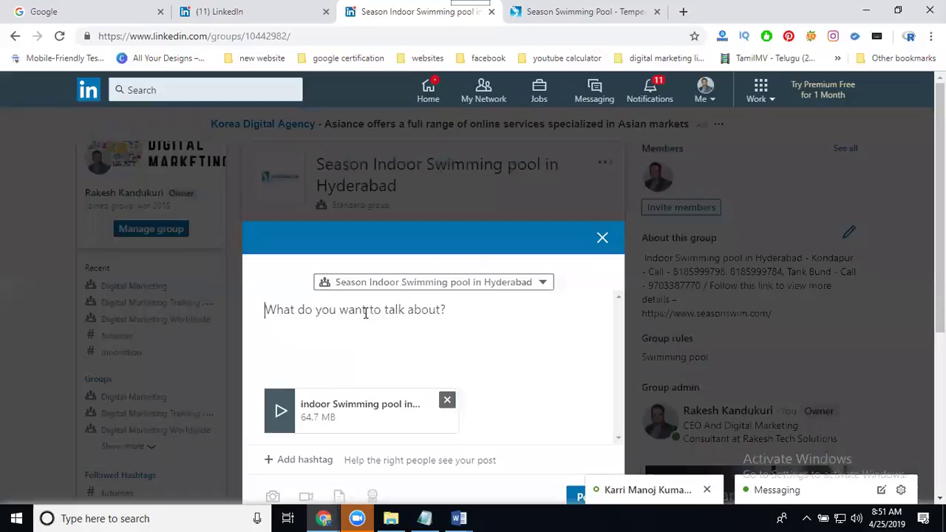
# Paste the video title and hashtag it into 'indoor #Swimmingpool in #kondapur - #seasonswim'
pyautogui.write('indoor Swimming pool in Kondapur')
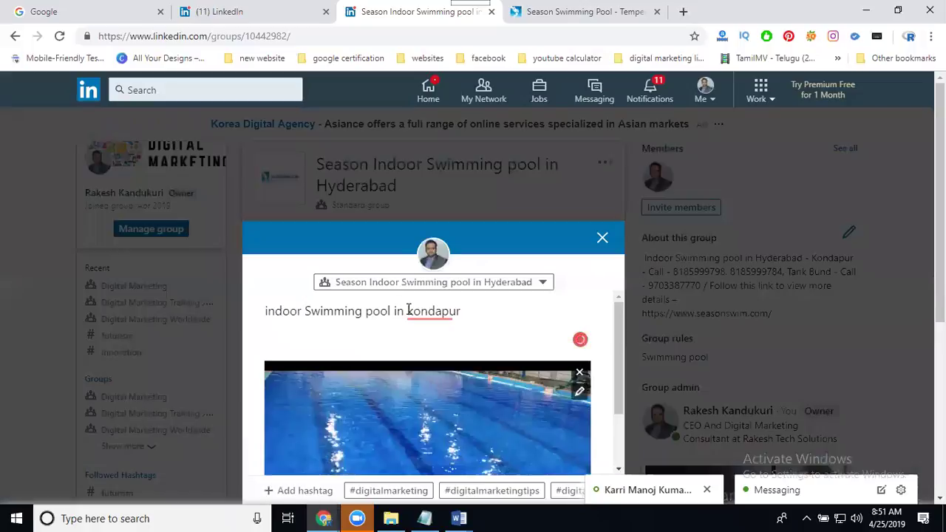
pyautogui.moveTo(409, 309)
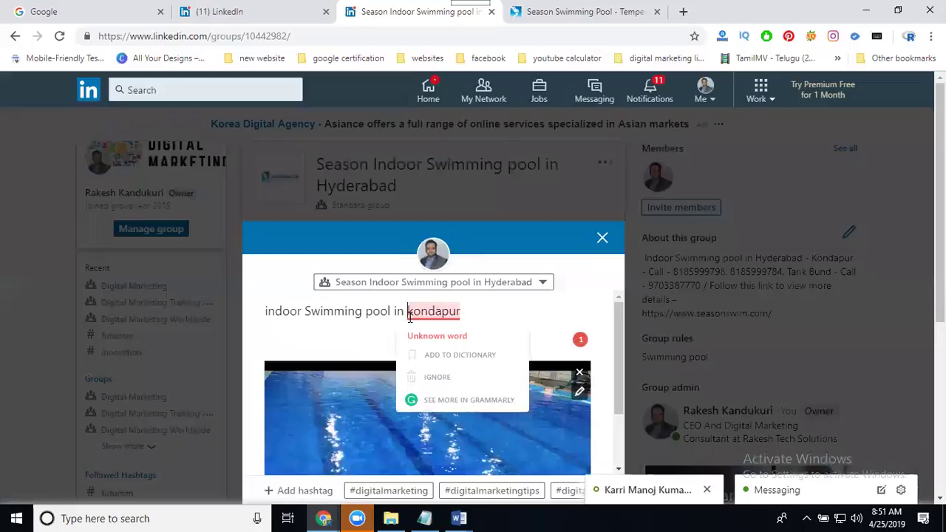
pyautogui.write('#')
pyautogui.click(304, 310)
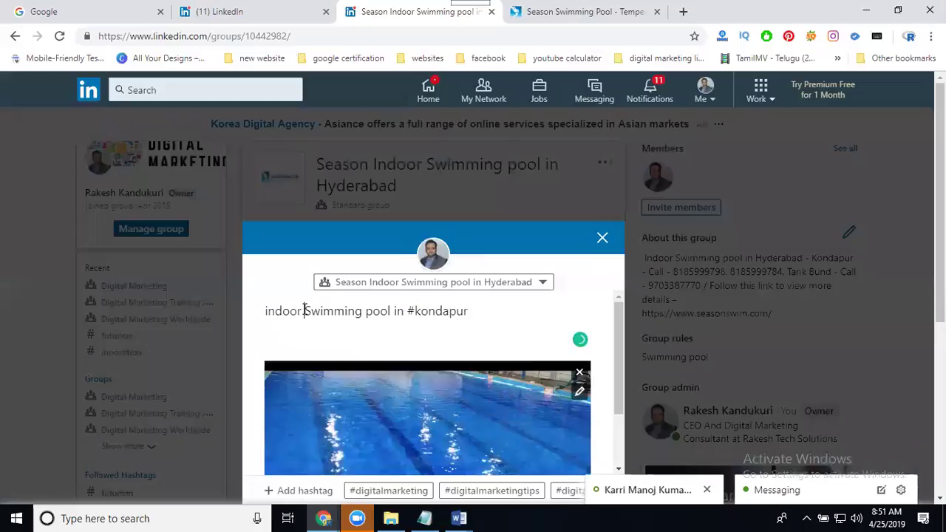
pyautogui.write('#')
pyautogui.click(376, 314)
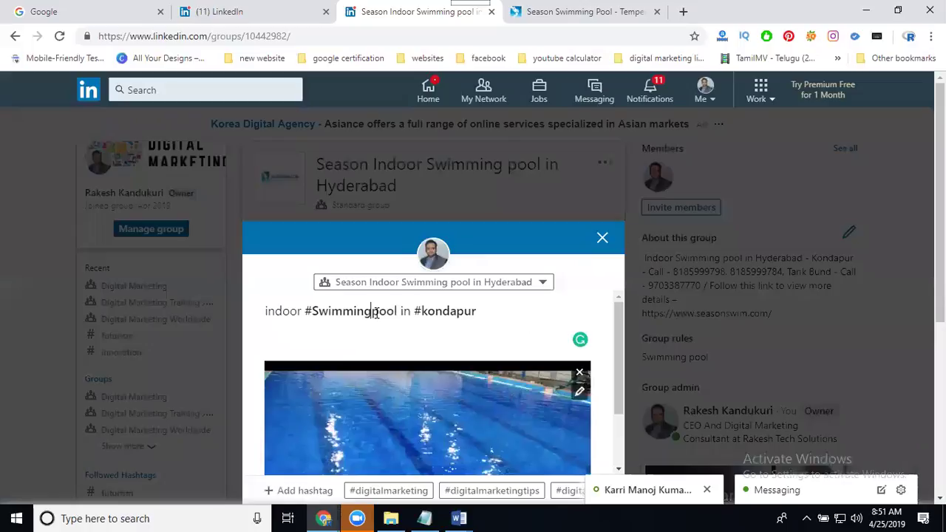
pyautogui.press('BackSpace')
pyautogui.click(510, 311)
pyautogui.write('- #seasonswim')
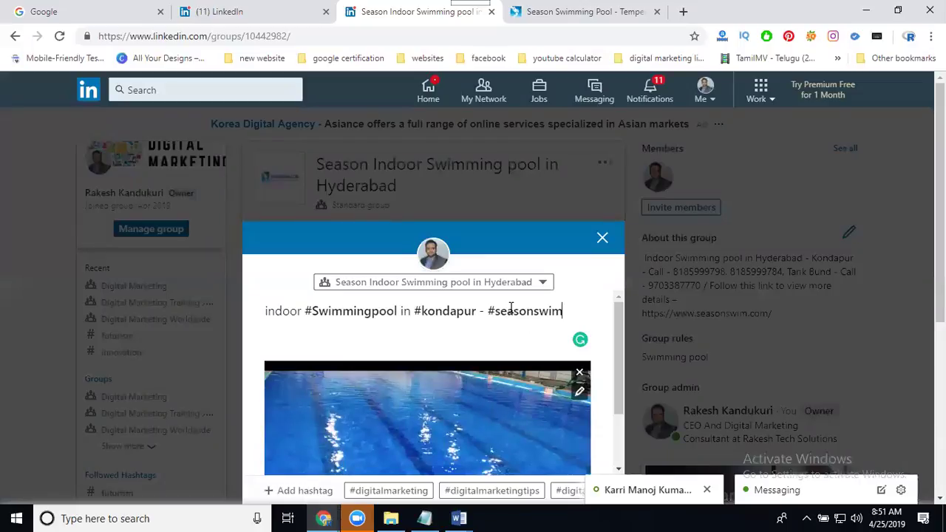
pyautogui.scroll(-1, 501, 311)
pyautogui.scroll(-3, 496, 304)
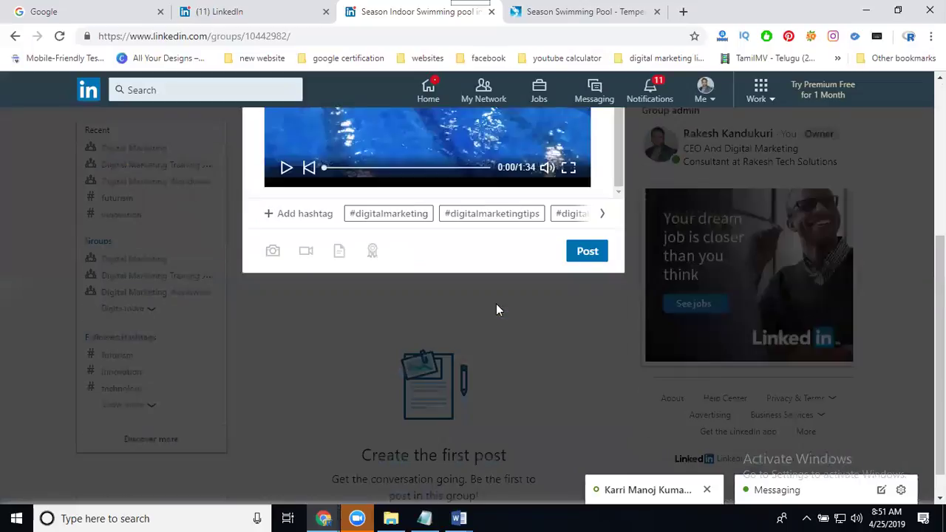
# Copy the timings, call numbers, website link and address block from the smo content document
pyautogui.click(458, 518)
pyautogui.click(384, 451)
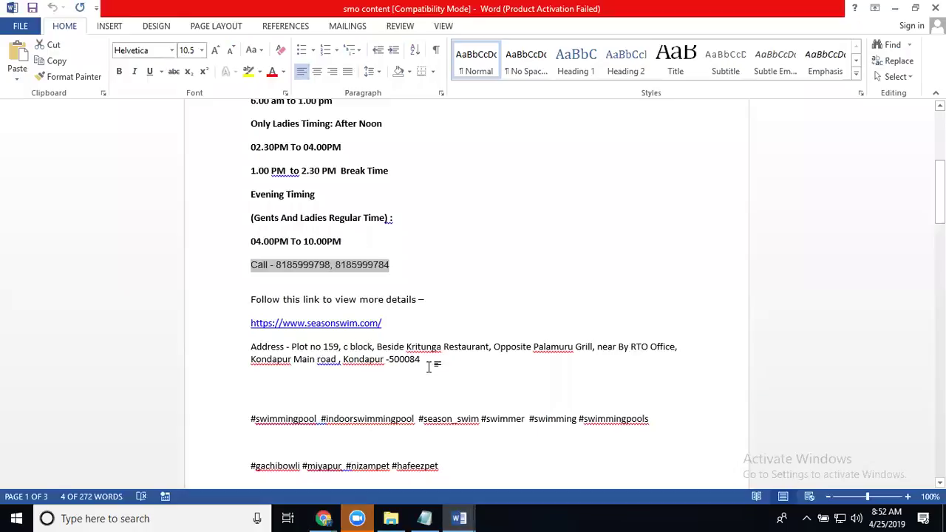
pyautogui.click(251, 264)
pyautogui.keyDown('shift'); pyautogui.click(250, 264); pyautogui.keyUp('shift')
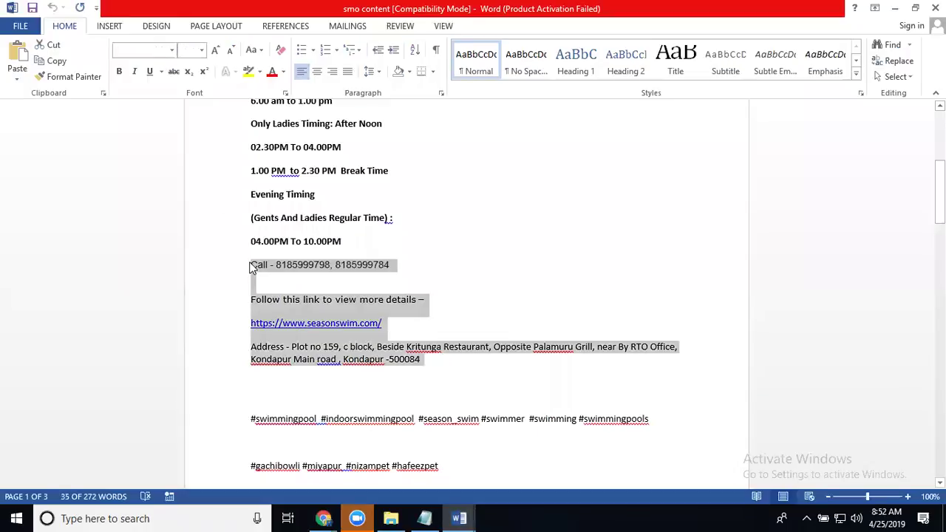
pyautogui.scroll(1, 229, 196)
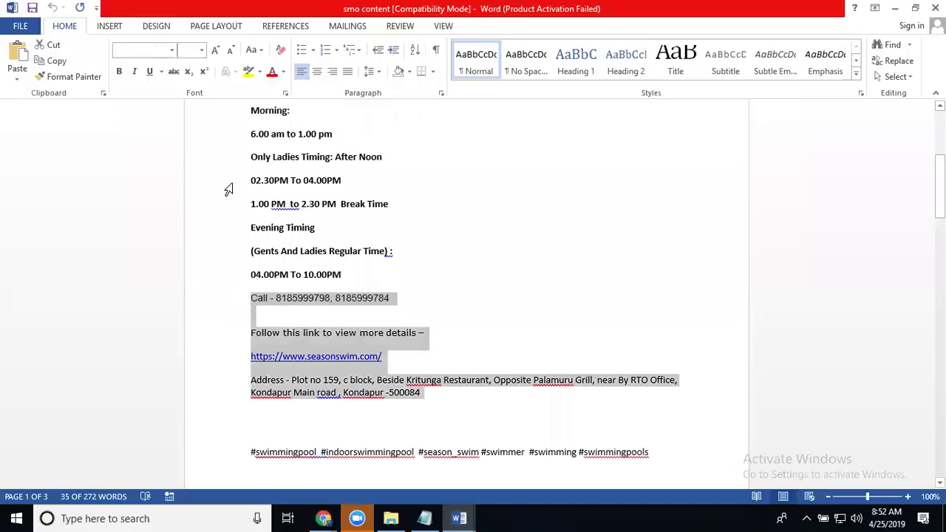
pyautogui.moveTo(235, 115); pyautogui.dragTo(233, 204)
pyautogui.keyDown('shift'); pyautogui.click(244, 408); pyautogui.keyUp('shift')
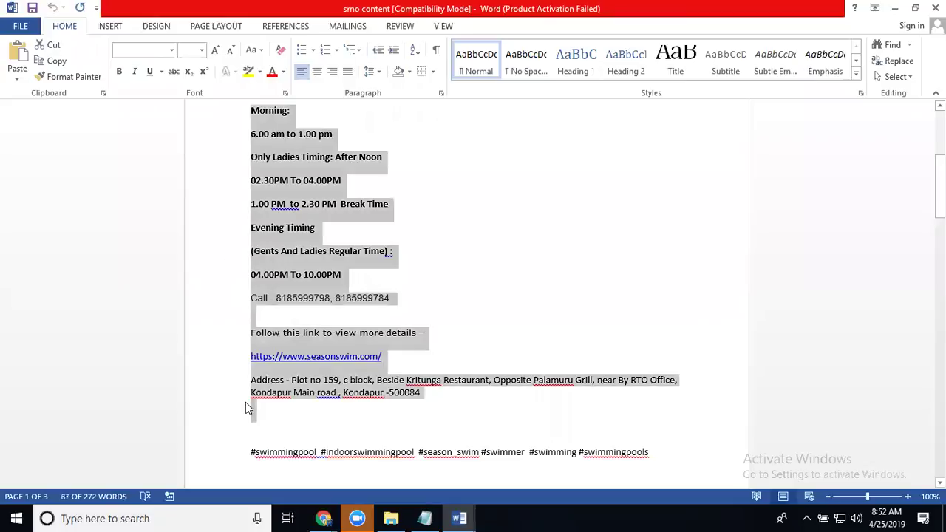
pyautogui.click(893, 10)
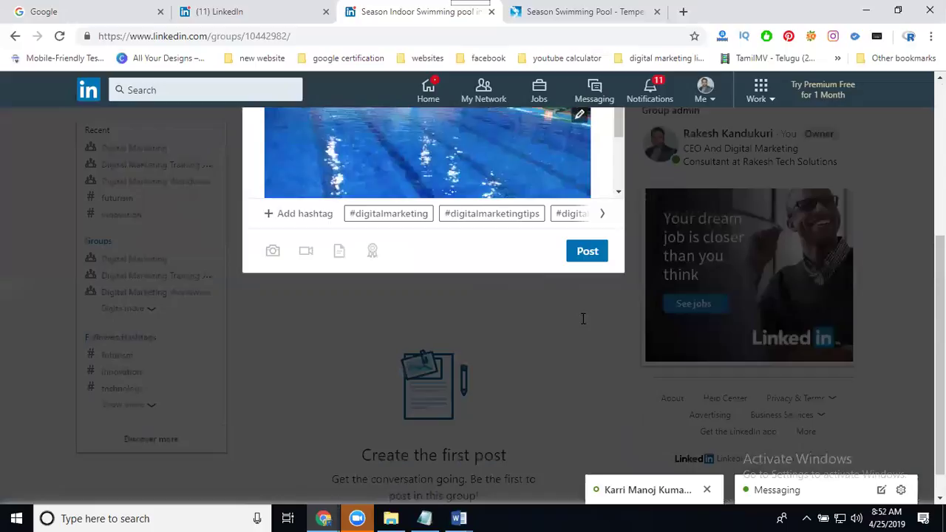
# Paste the pool timings on a new line below the caption and publish the video post once uploaded
pyautogui.scroll(4, 582, 319)
pyautogui.press('Return')
pyautogui.press('Return')
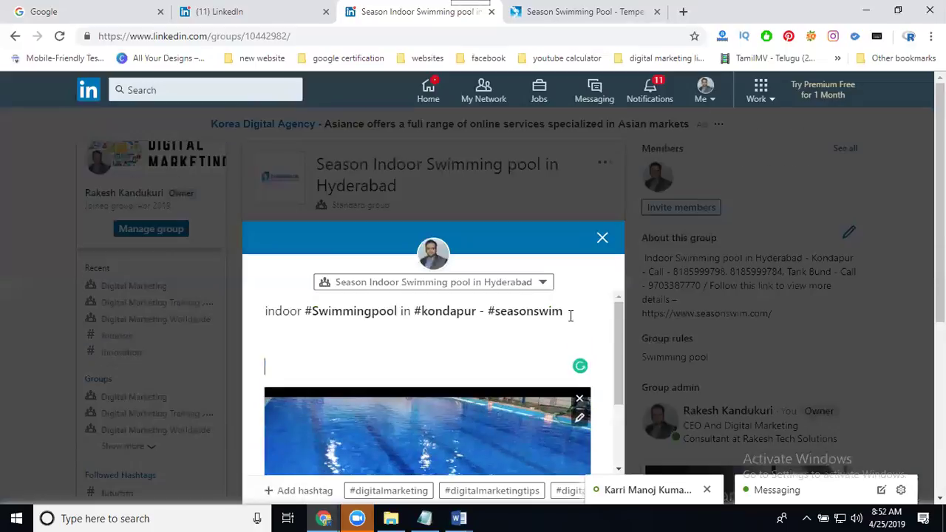
pyautogui.hotkey('ctrl', 'v')
pyautogui.scroll(-5, 596, 317)
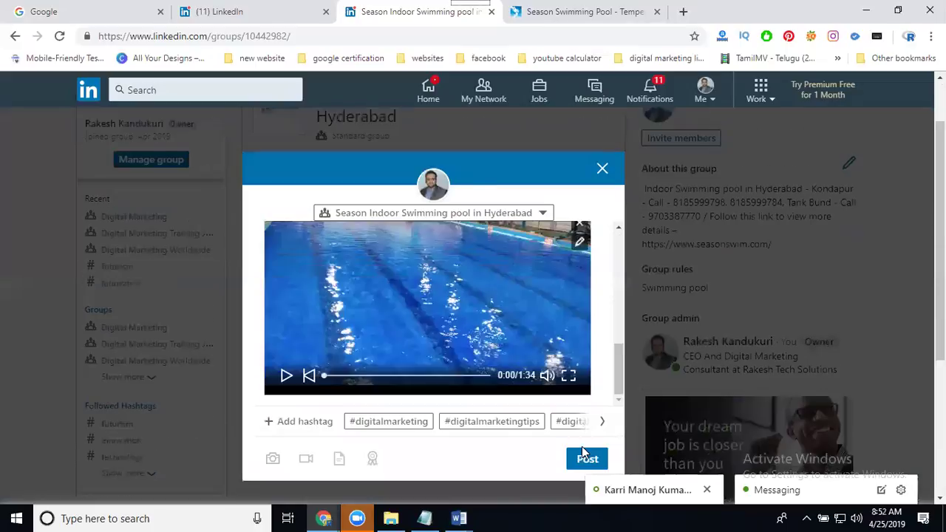
pyautogui.click(587, 460)
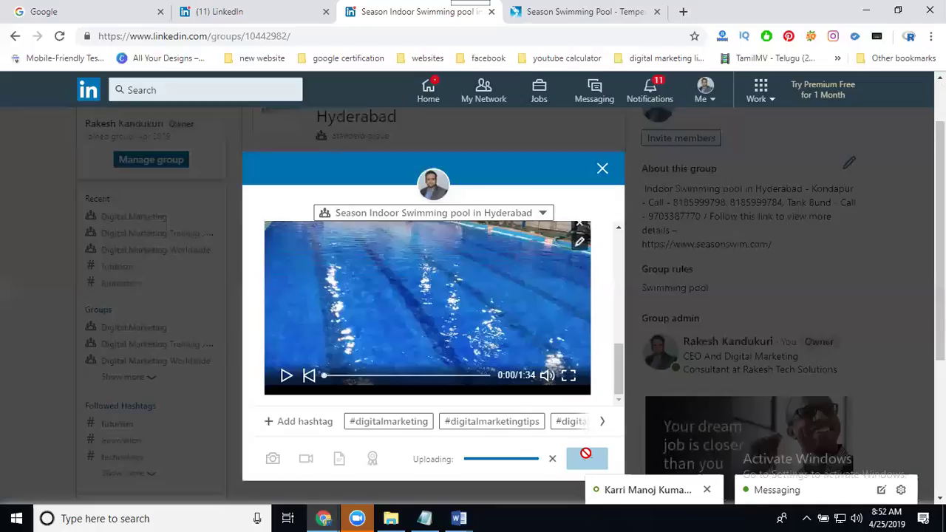
pyautogui.click(587, 458)
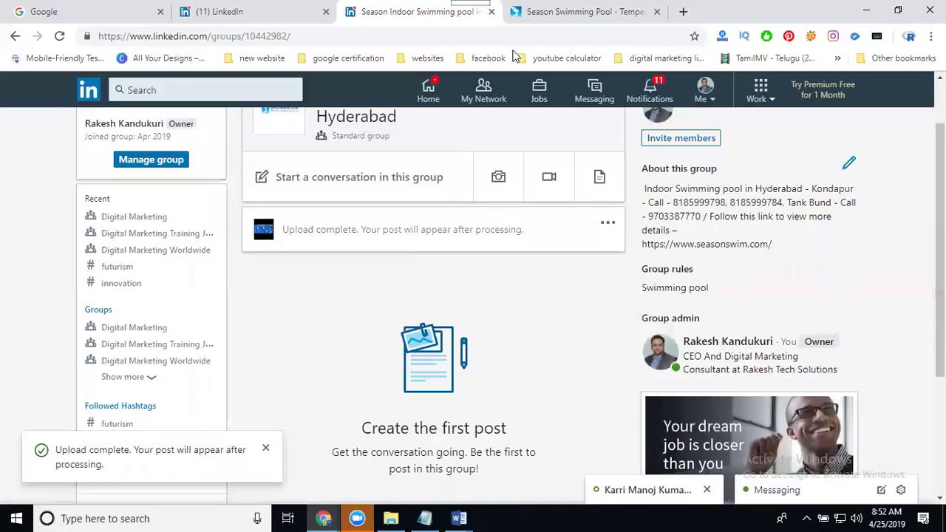
# Copy the seasonswim.com web address without index.html, then return to the LinkedIn group tab
pyautogui.hotkey('ctrl', 'Tab')
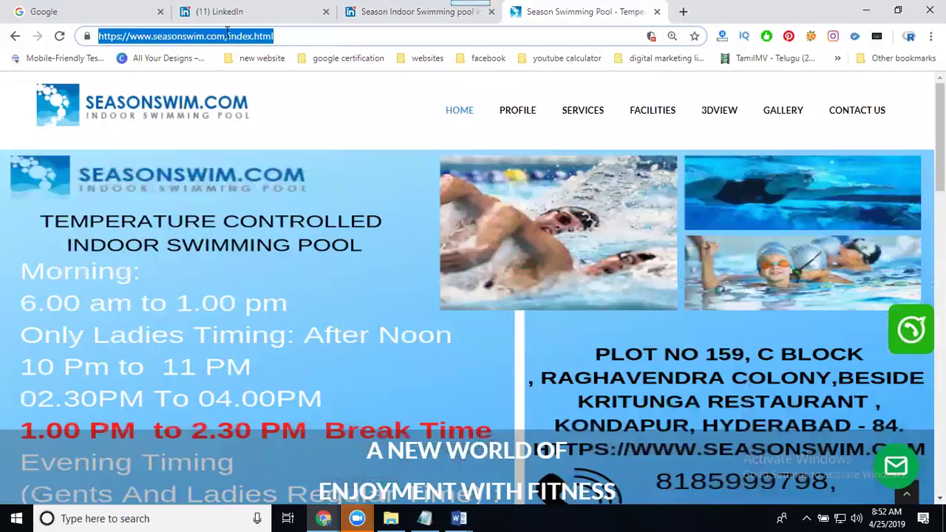
pyautogui.click(227, 36)
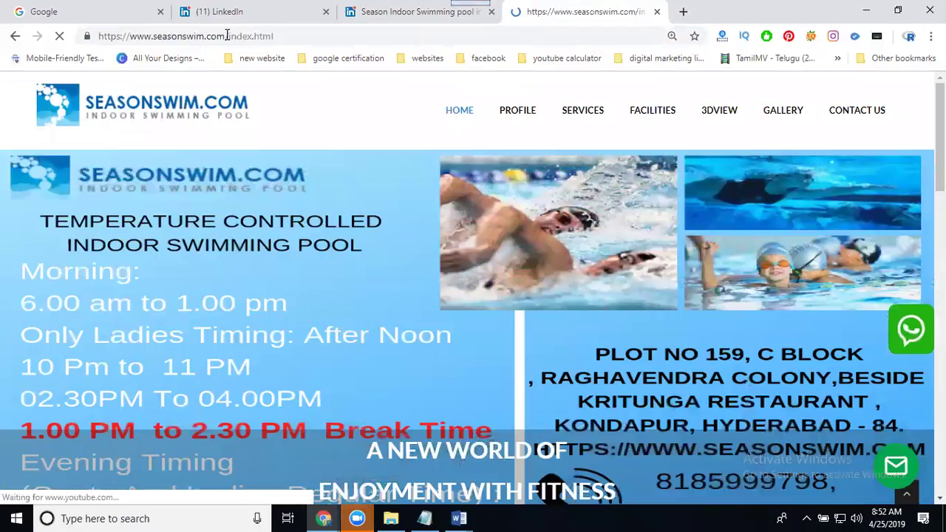
pyautogui.hotkey('shift', 'End')
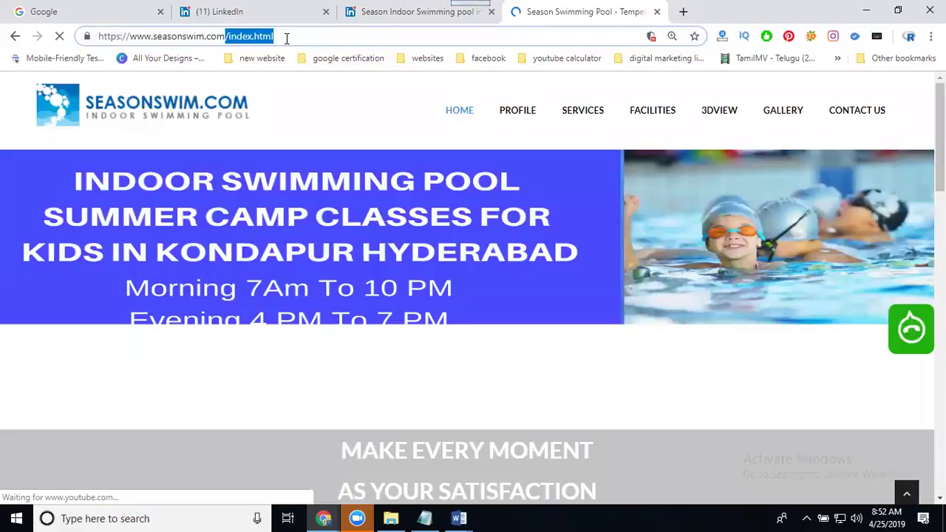
pyautogui.moveTo(287, 38); pyautogui.dragTo(231, 37)
pyautogui.press('BackSpace')
pyautogui.press('BackSpace')
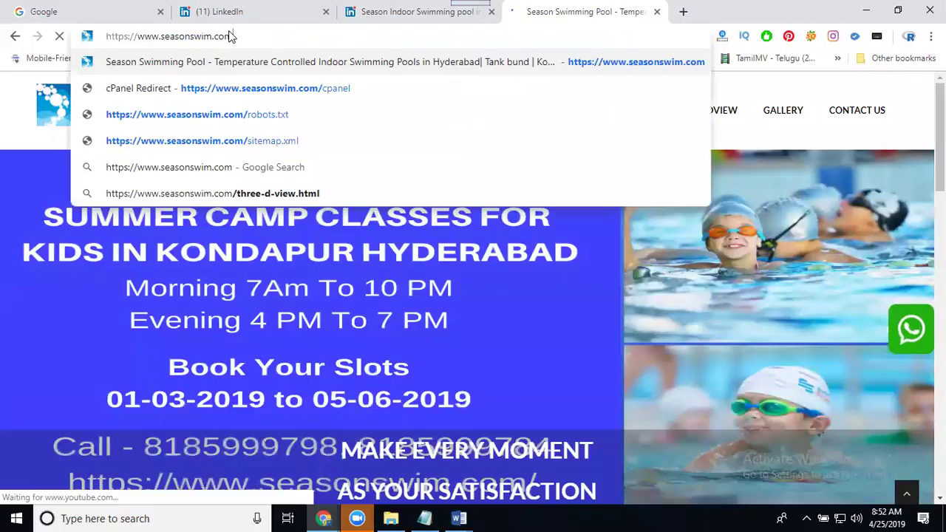
pyautogui.hotkey('ctrl', 'a')
pyautogui.hotkey('ctrl', 'c')
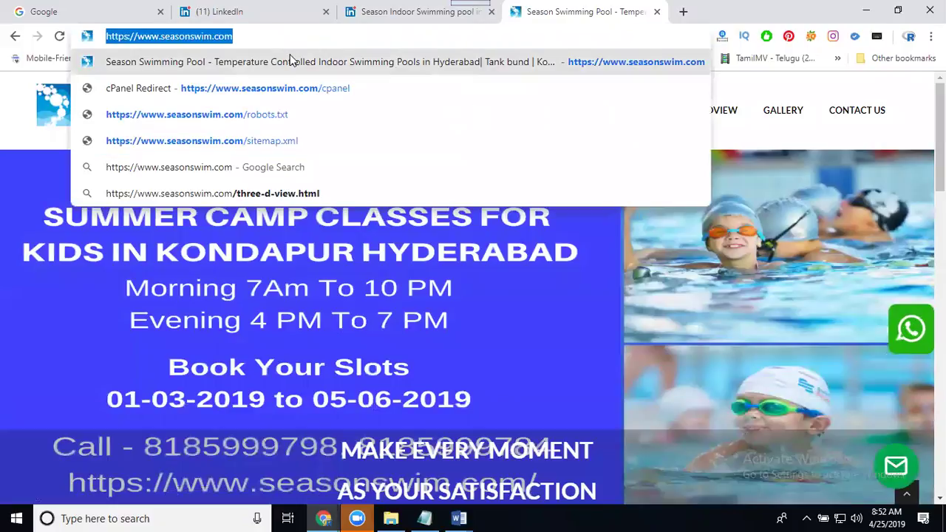
pyautogui.click(405, 8)
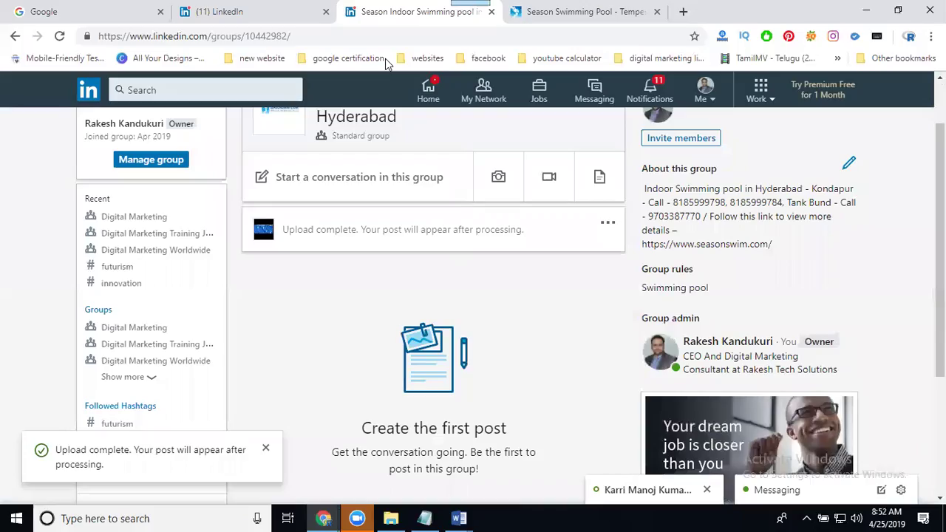
# Start a group conversation with the seasonswim.com link and select the pool description in Word
pyautogui.click(362, 183)
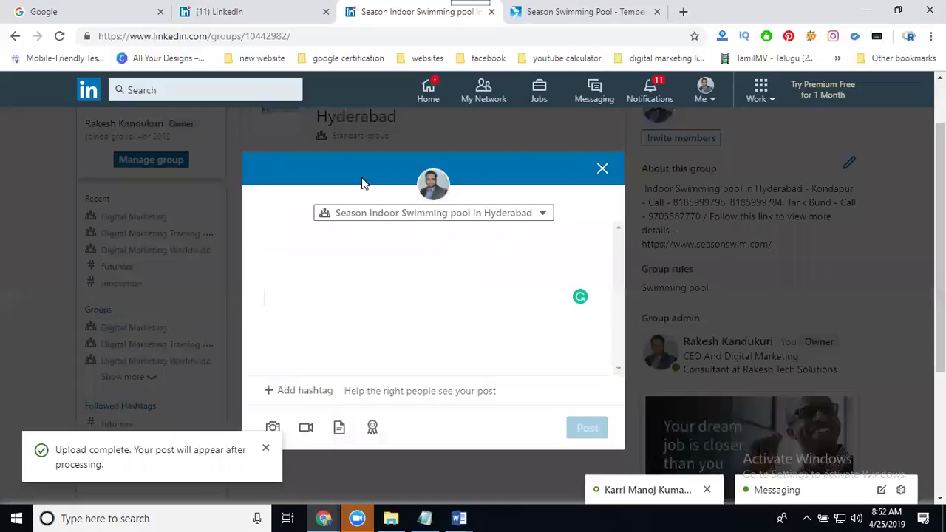
pyautogui.hotkey('ctrl', 'v')
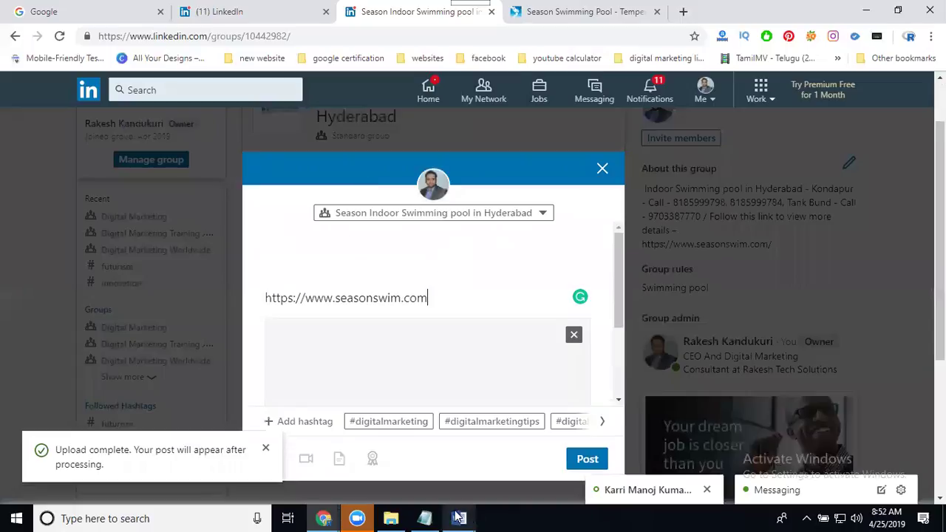
pyautogui.click(458, 518)
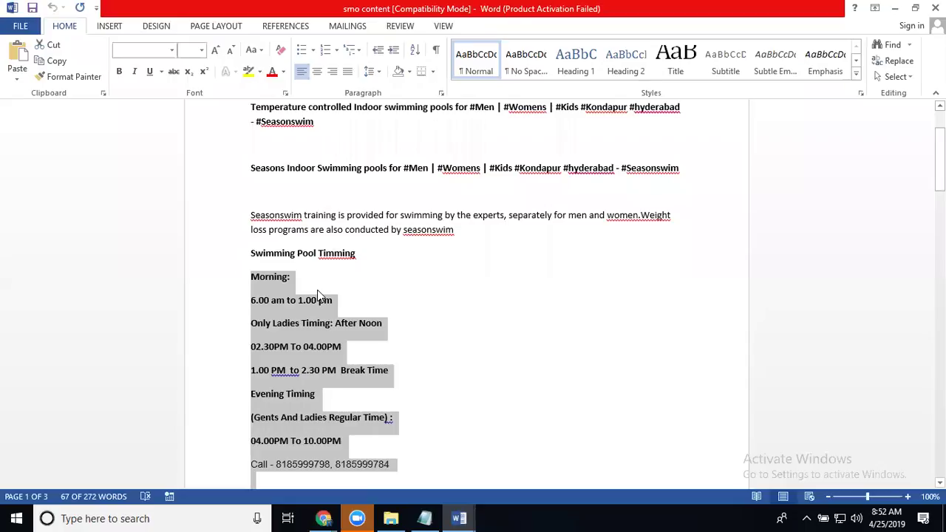
pyautogui.scroll(1, 226, 276)
pyautogui.moveTo(226, 277); pyautogui.dragTo(287, 382)
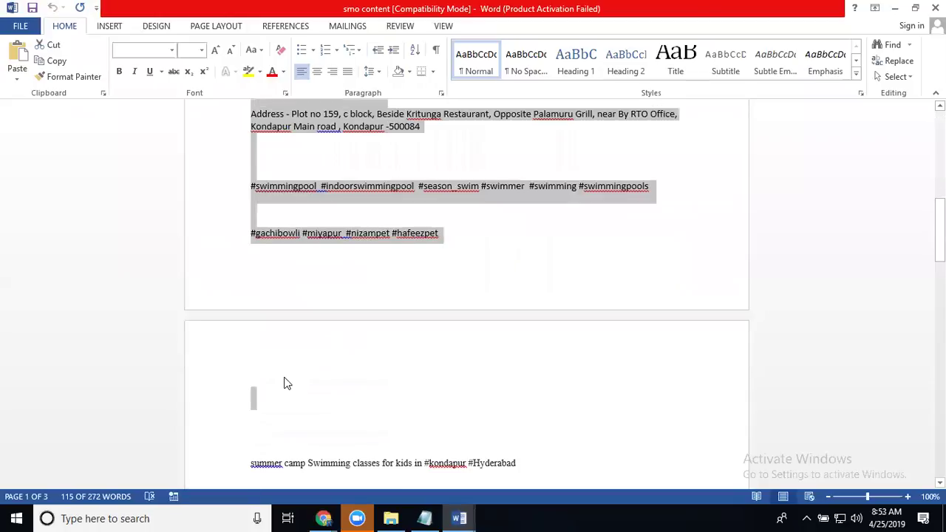
# Paste the Seasons Indoor Swimming pools description above the link and publish the post
pyautogui.click(893, 10)
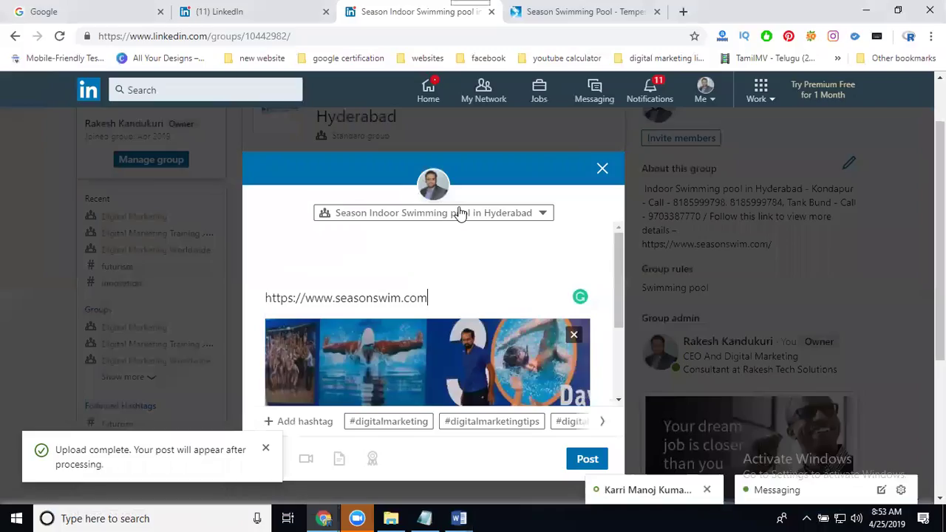
pyautogui.click(410, 257)
pyautogui.hotkey('ctrl', 'v')
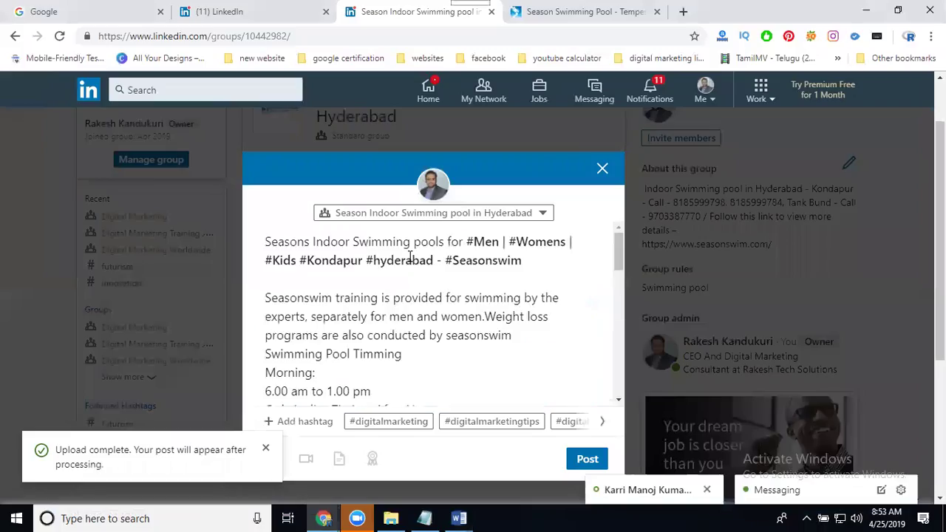
pyautogui.scroll(-5, 545, 256)
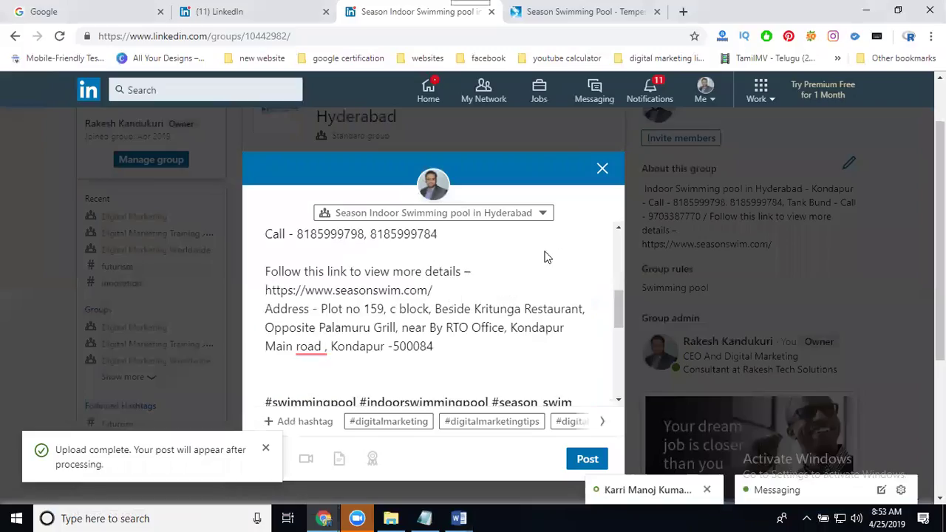
pyautogui.scroll(-3, 593, 225)
pyautogui.click(592, 221)
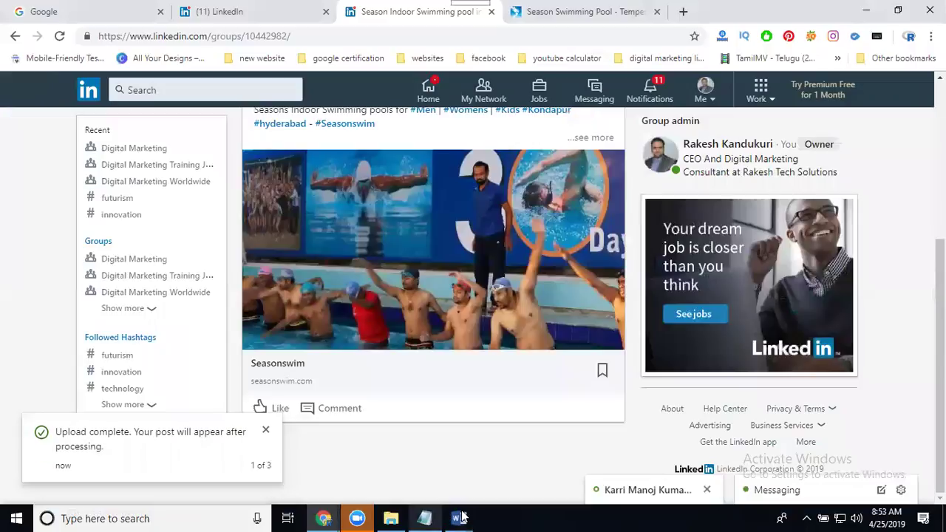
# Copy the summer camp swimming classes text and hashtags from Word page 2, then return to LinkedIn
pyautogui.click(461, 516)
pyautogui.scroll(-4, 226, 302)
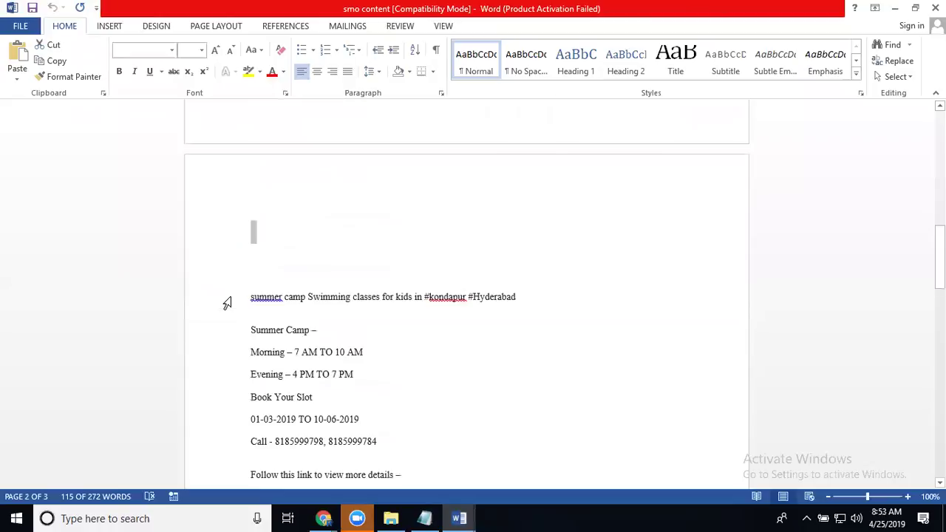
pyautogui.moveTo(201, 433); pyautogui.dragTo(230, 439)
pyautogui.click(894, 11)
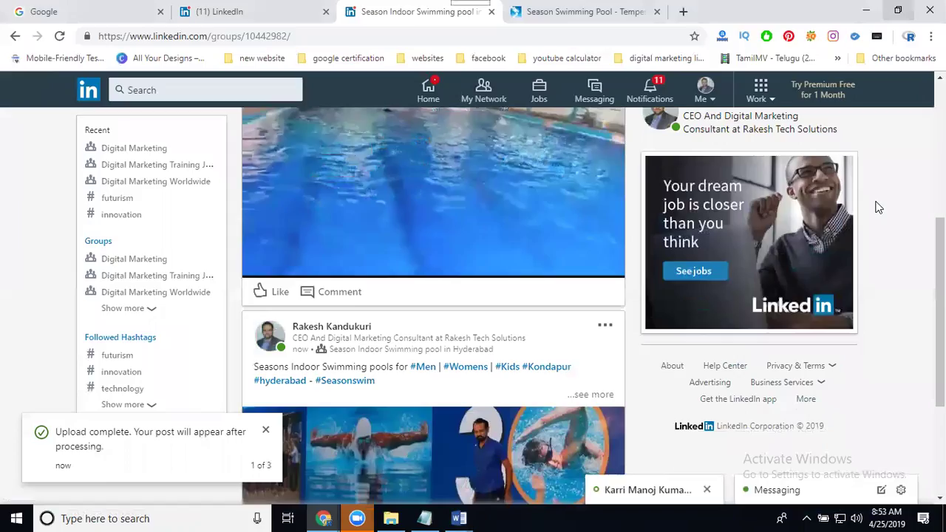
pyautogui.scroll(1, 495, 273)
pyautogui.scroll(4, 496, 273)
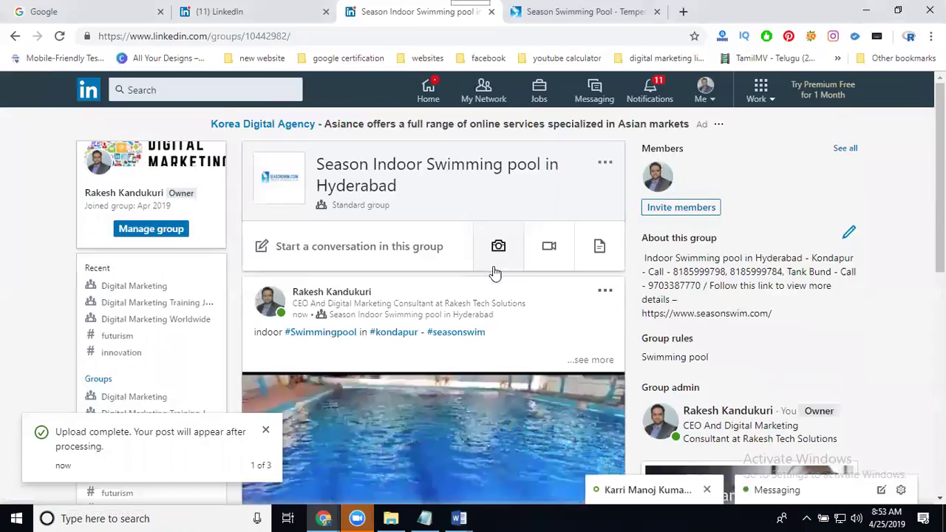
# Publish a group post with the summer camp swimming image and the pasted camp timings
pyautogui.click(499, 245)
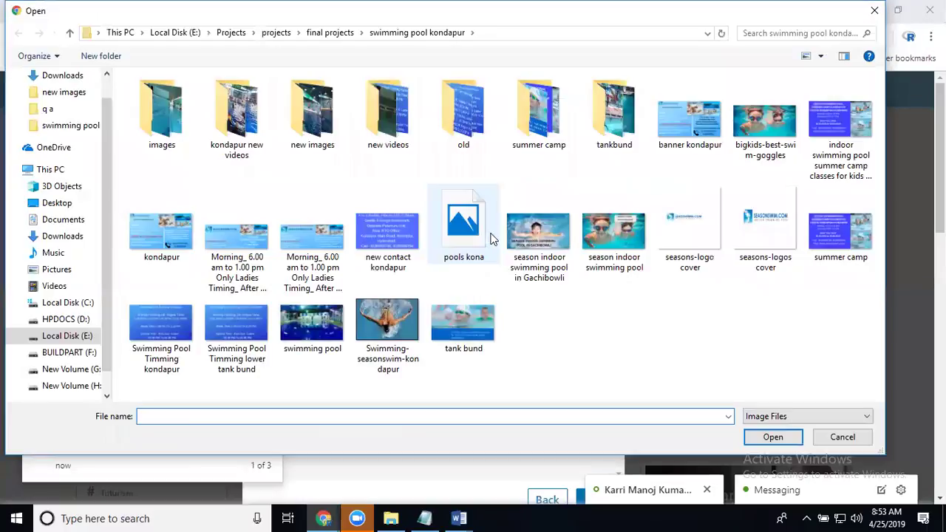
pyautogui.doubleClick(549, 130)
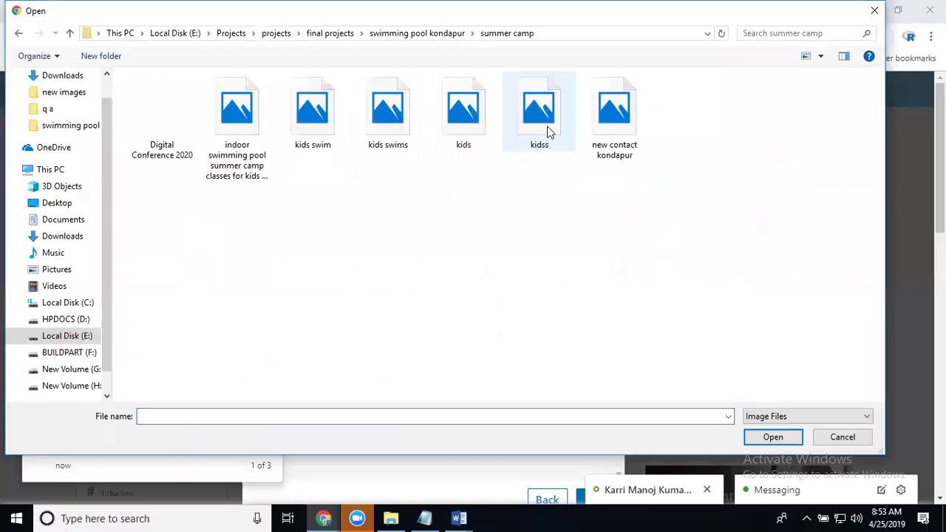
pyautogui.doubleClick(175, 126)
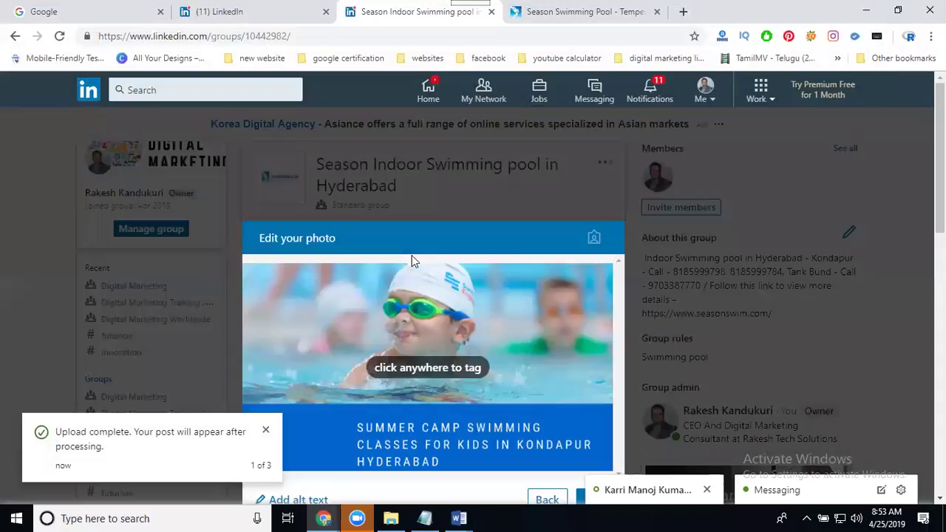
pyautogui.scroll(-4, 606, 228)
pyautogui.click(600, 224)
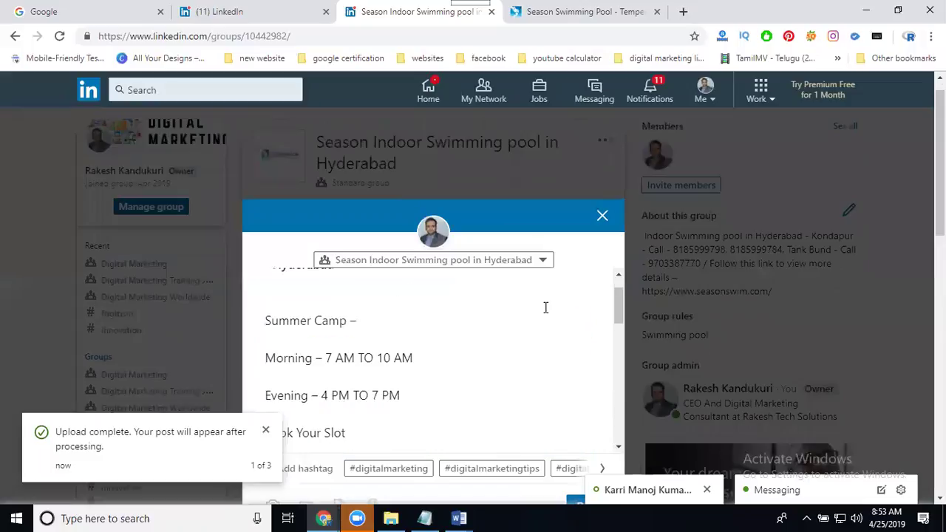
pyautogui.hotkey('ctrl', 'v')
pyautogui.scroll(-3, 596, 326)
pyautogui.scroll(-4, 581, 152)
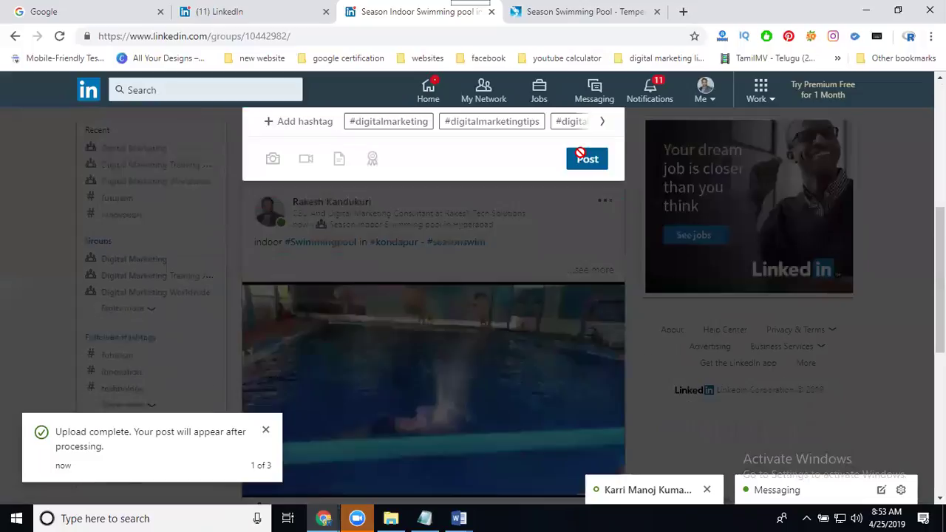
pyautogui.click(580, 152)
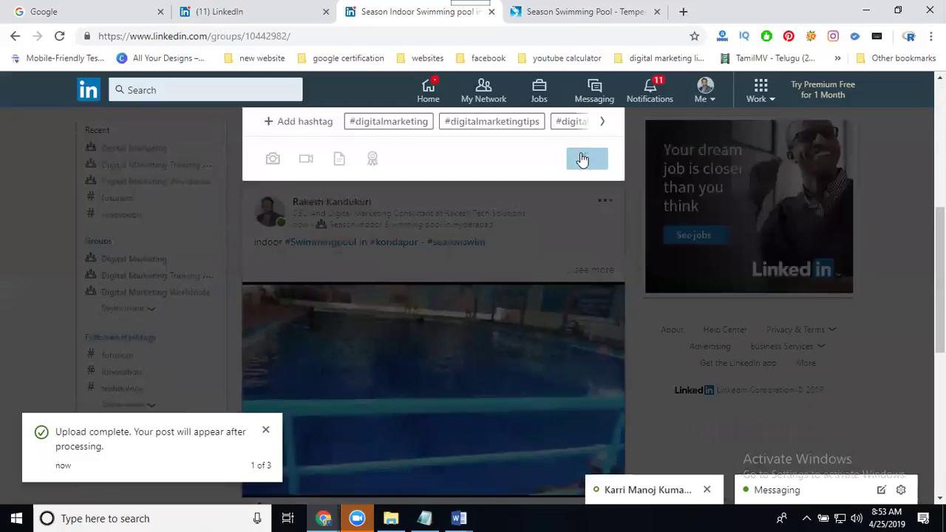
# Scroll the group feed to confirm the summer camp post now appears at the top
pyautogui.scroll(2, 508, 194)
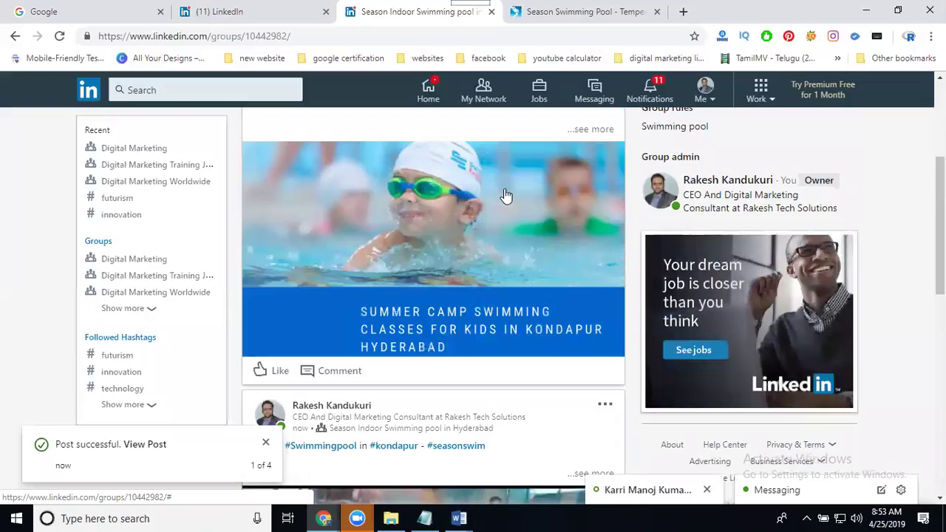
pyautogui.scroll(-2, 402, 226)
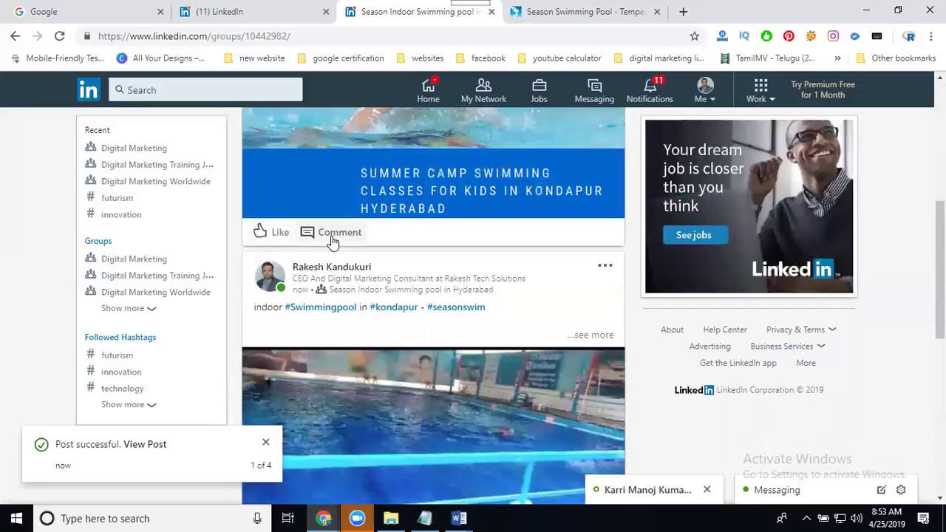
pyautogui.scroll(4, 365, 232)
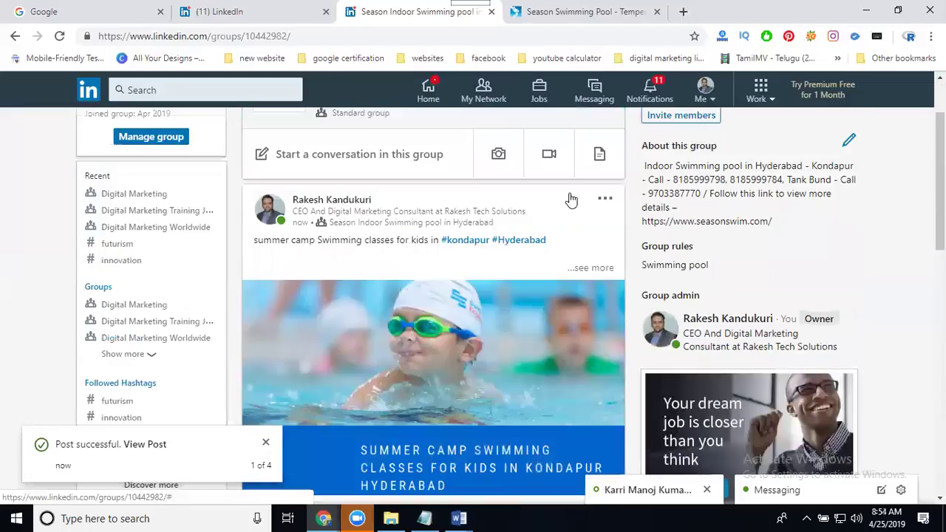
# Copy the summer camp post's link and share it in a new home feed post
pyautogui.click(604, 203)
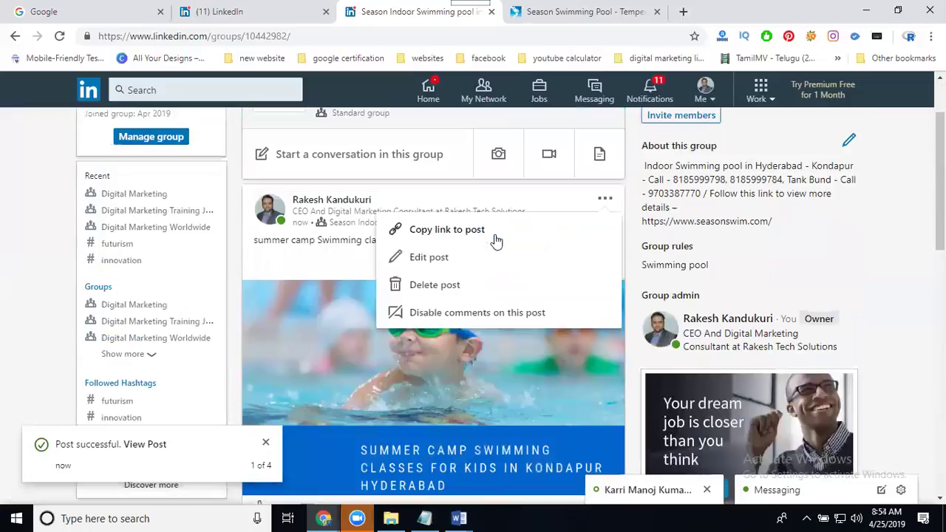
pyautogui.click(447, 230)
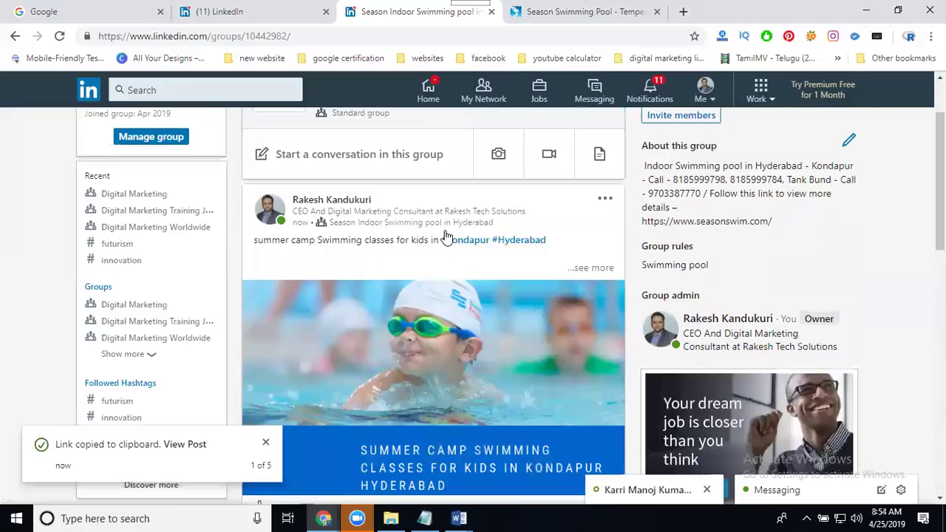
pyautogui.click(260, 19)
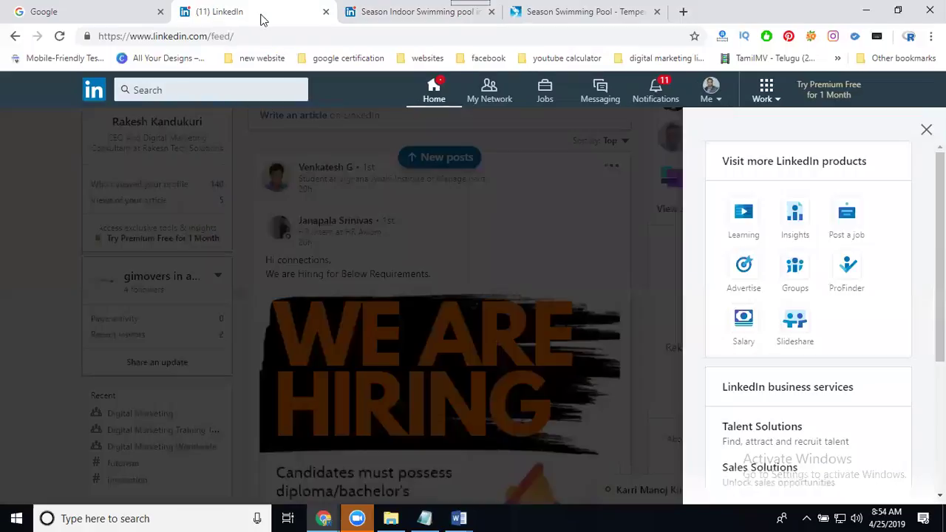
pyautogui.click(176, 204)
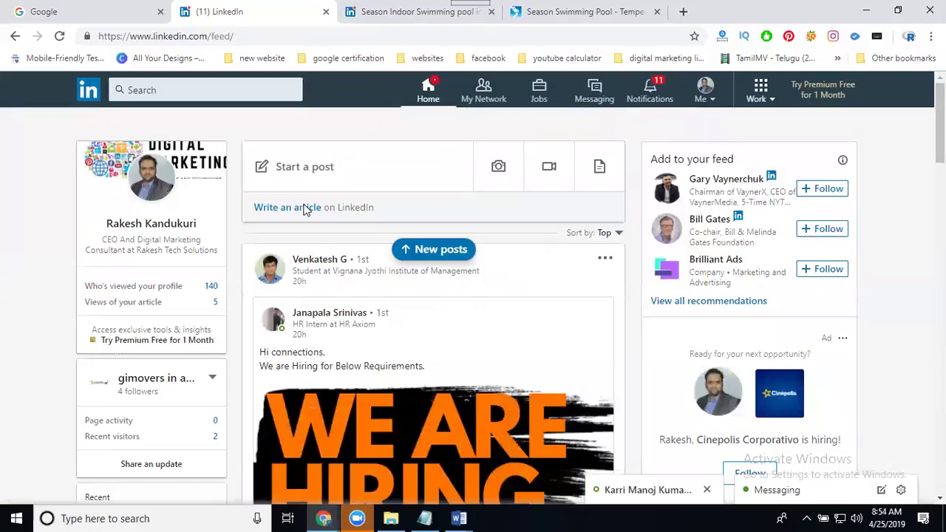
pyautogui.click(348, 177)
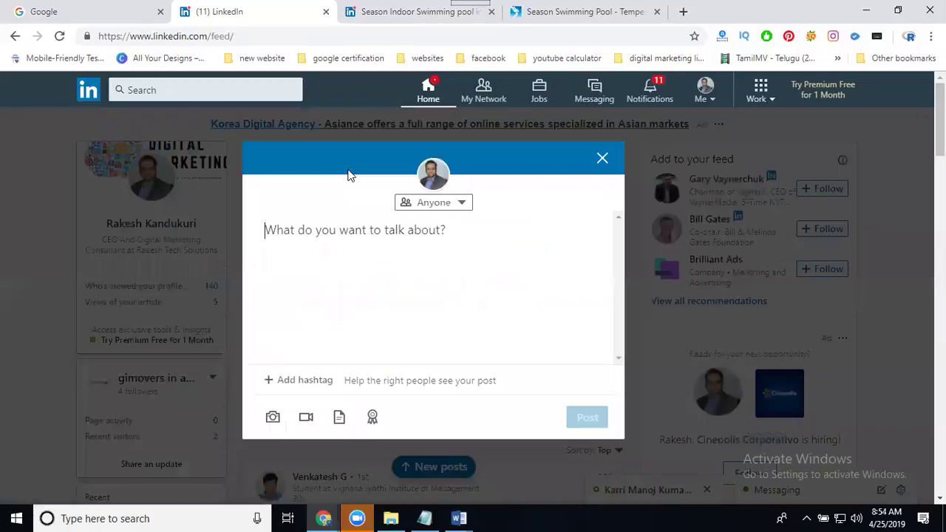
pyautogui.hotkey('ctrl', 'v')
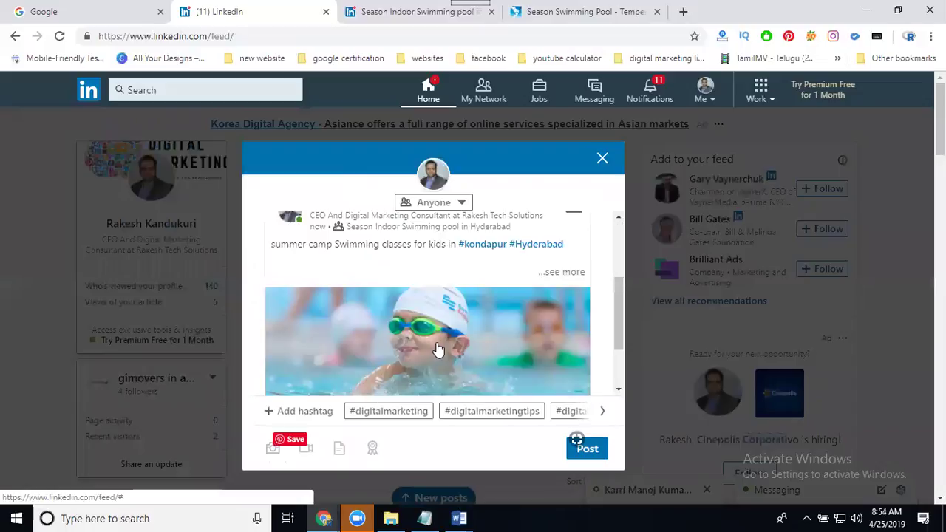
pyautogui.scroll(-2, 436, 348)
pyautogui.scroll(2, 347, 332)
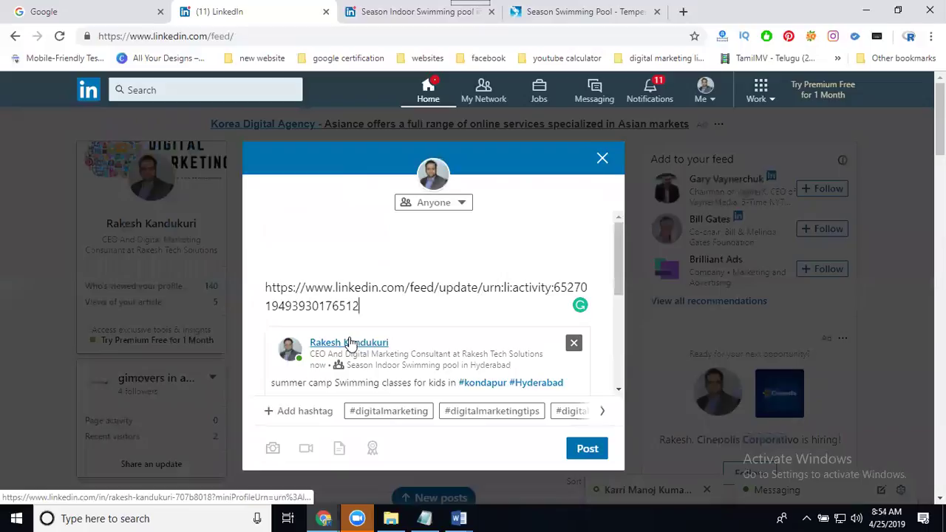
pyautogui.click(584, 449)
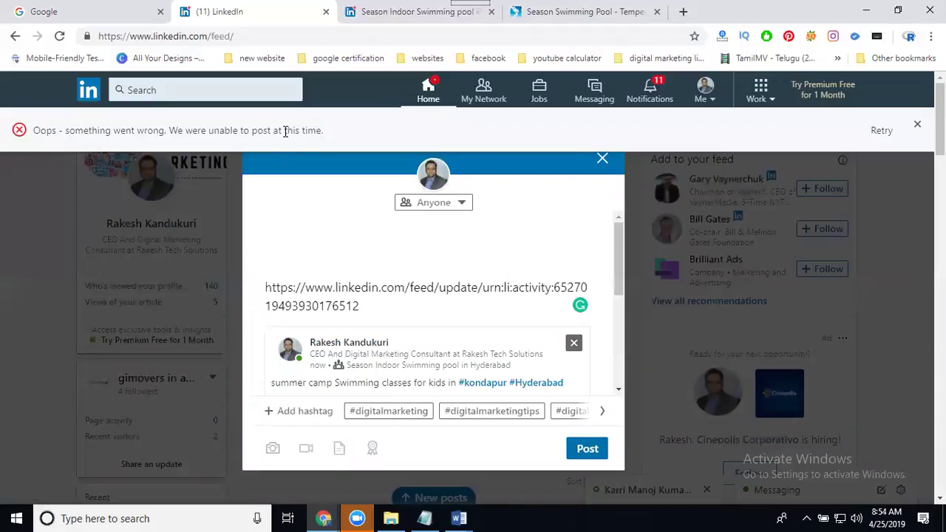
# Go back to the swimming pool group page and dismiss the post's options menu
pyautogui.click(403, 22)
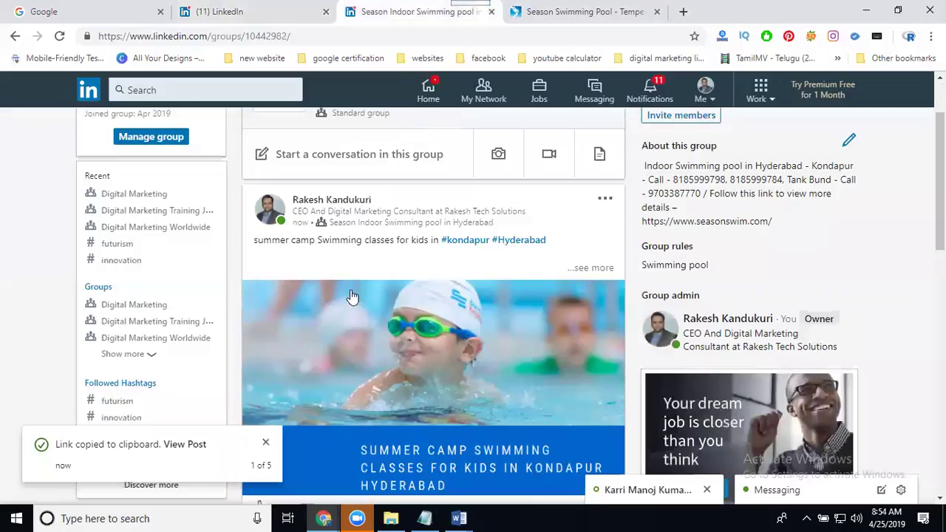
pyautogui.moveTo(355, 296)
pyautogui.scroll(-1, 594, 218)
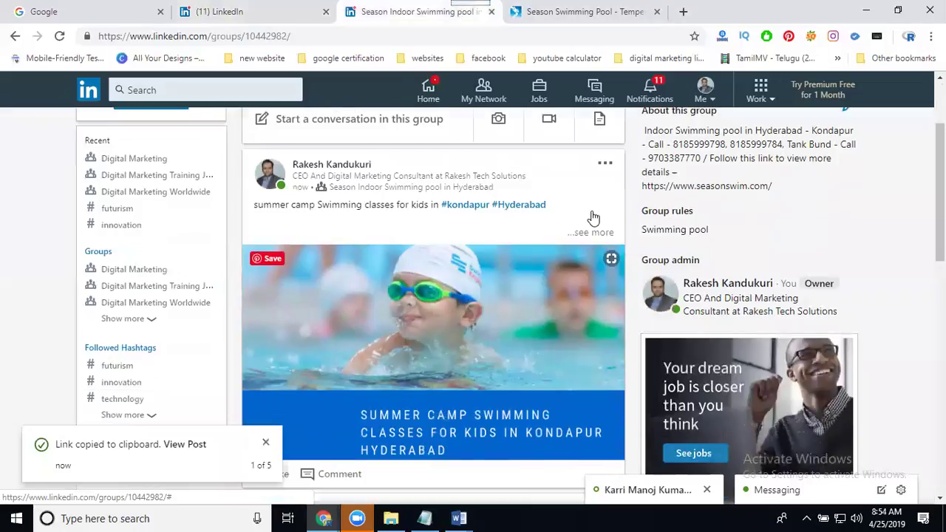
pyautogui.scroll(-1, 606, 140)
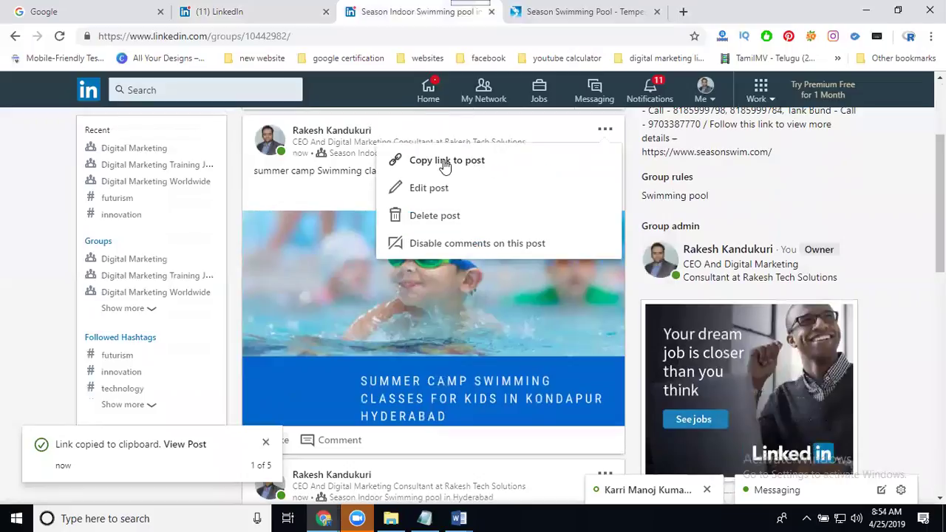
pyautogui.click(1, 216)
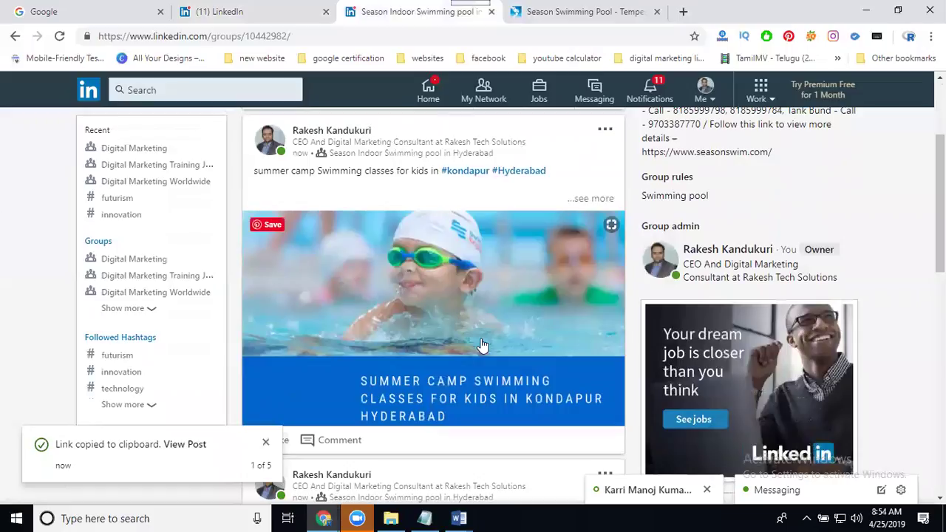
pyautogui.scroll(3, 691, 213)
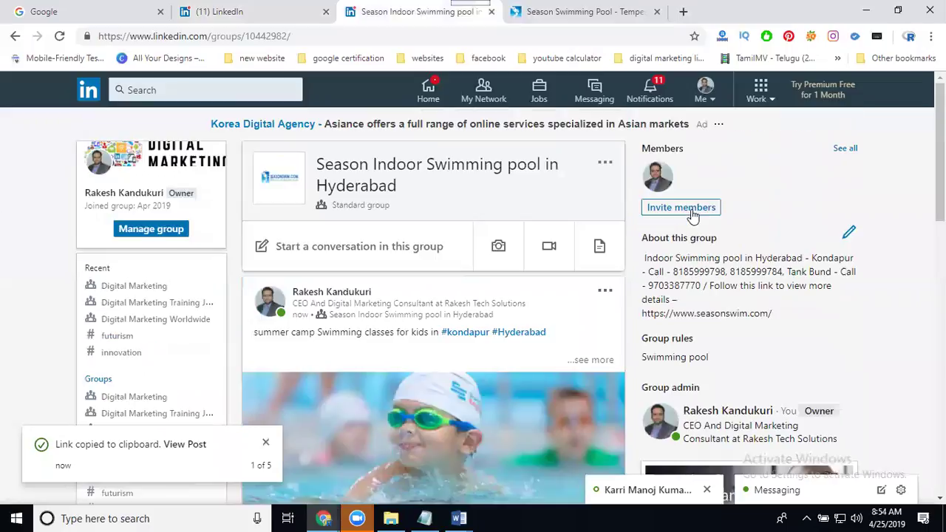
# Search your connections and invite the first matching connection to join the group
pyautogui.click(687, 209)
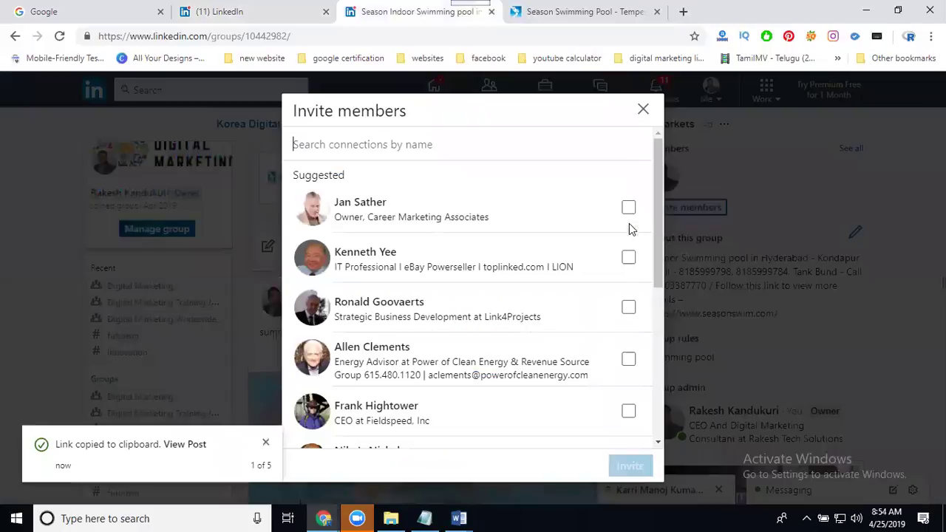
pyautogui.scroll(-3, 610, 244)
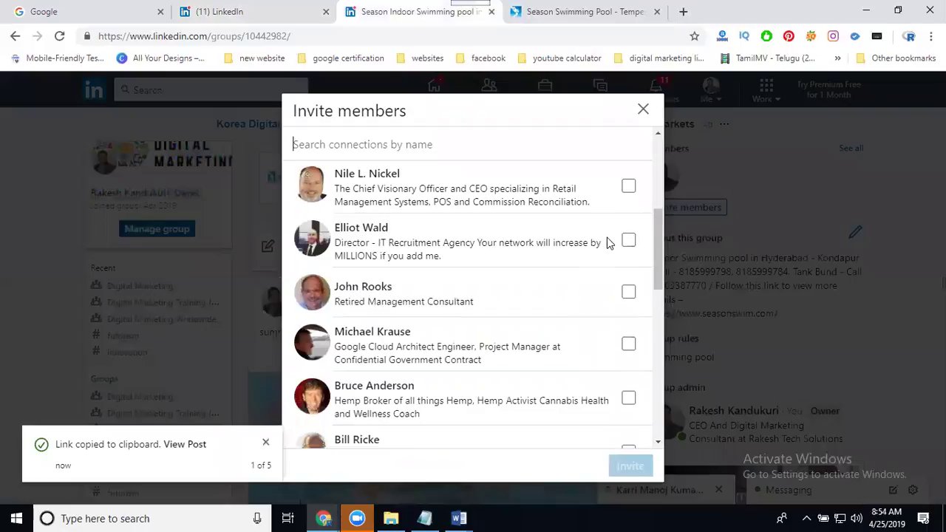
pyautogui.scroll(-3, 500, 139)
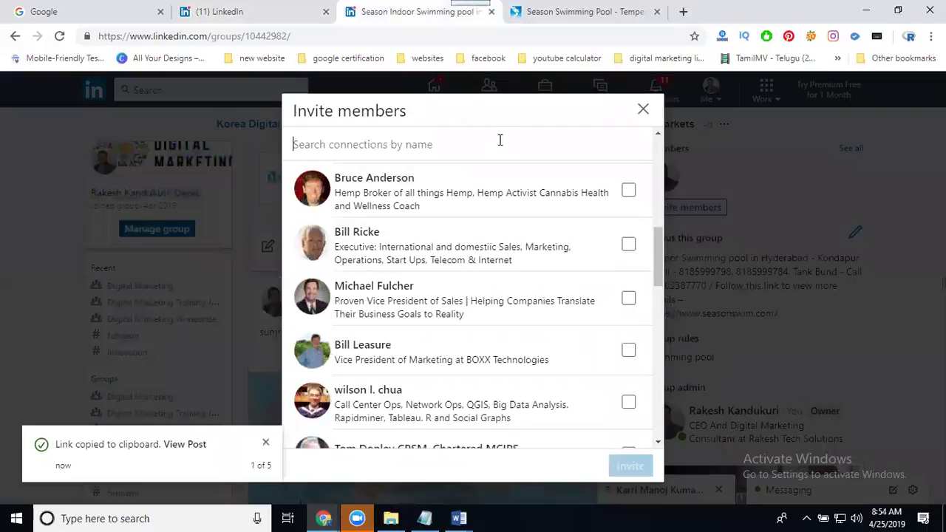
pyautogui.write('moun')
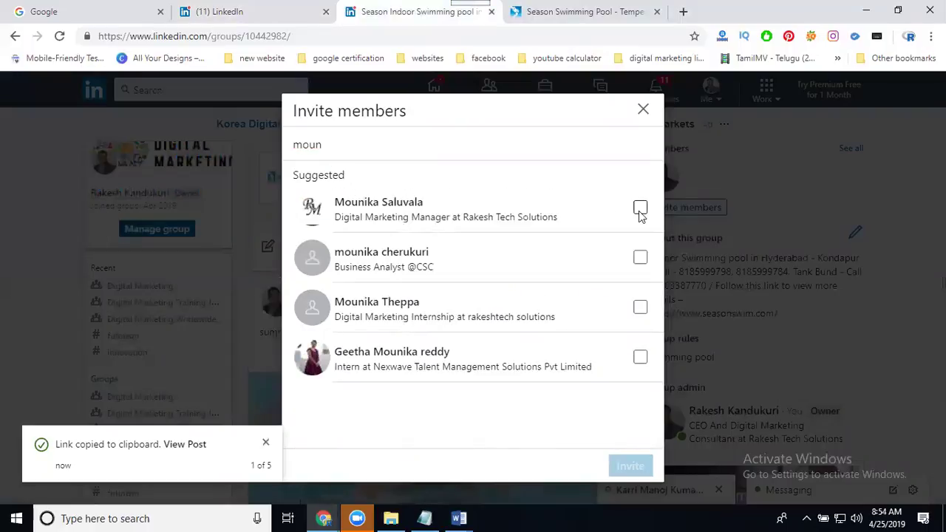
pyautogui.press('Return')
pyautogui.click(621, 468)
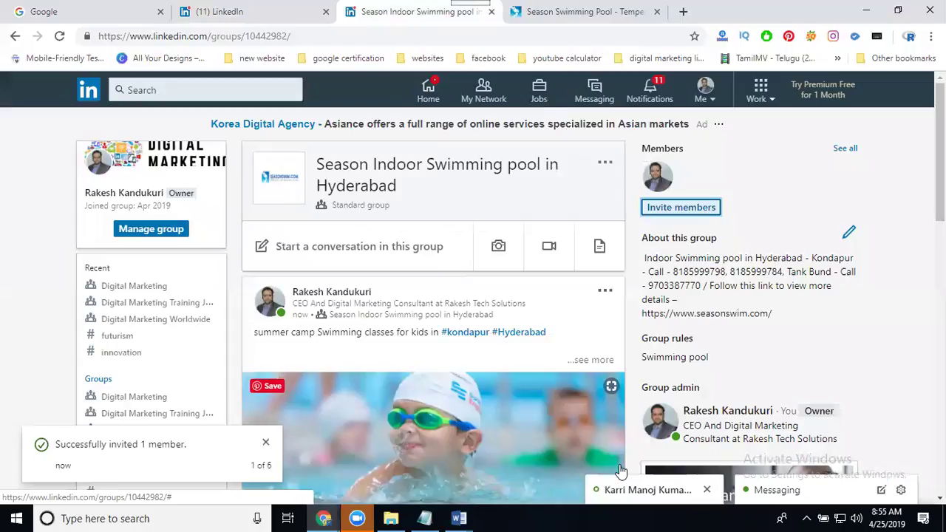
# Scroll through the group's posts, then switch to the home feed tab with the unsent share draft
pyautogui.scroll(-2, 329, 405)
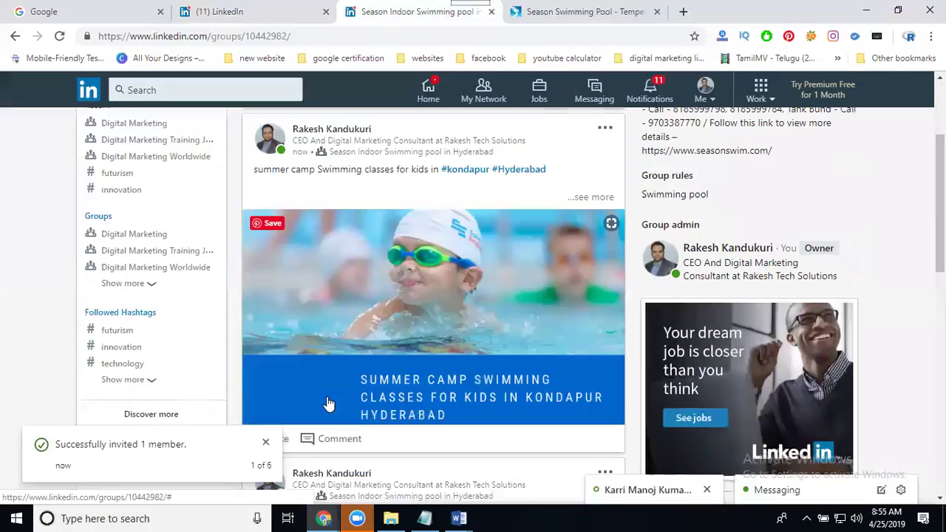
pyautogui.scroll(-5, 327, 399)
pyautogui.scroll(-4, 326, 396)
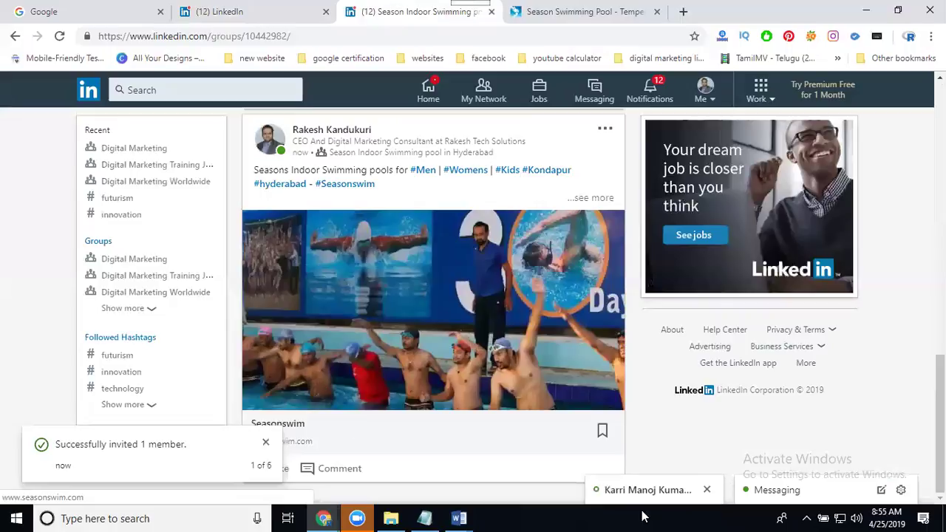
pyautogui.hotkey('ctrl', 'pageup')
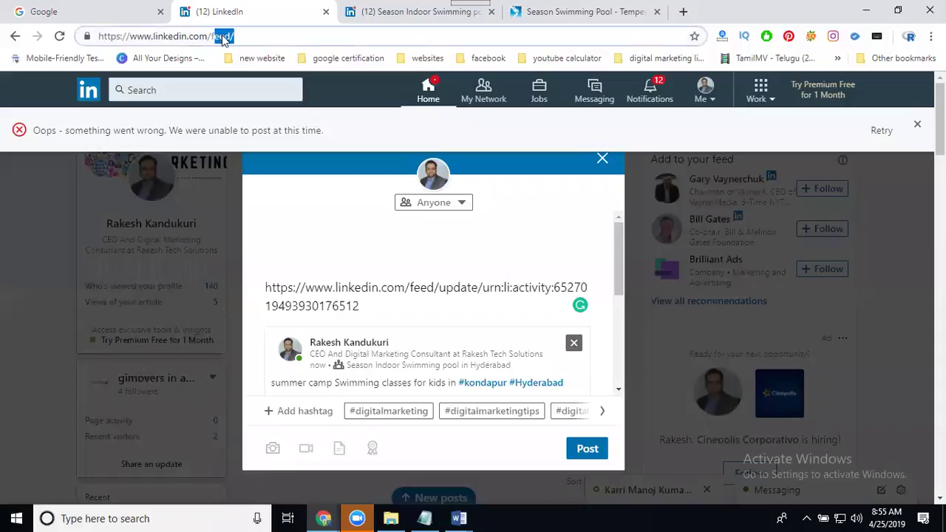
# Copy the link to the latest post on the company/seasonswim page, then return to the group
pyautogui.write('company')
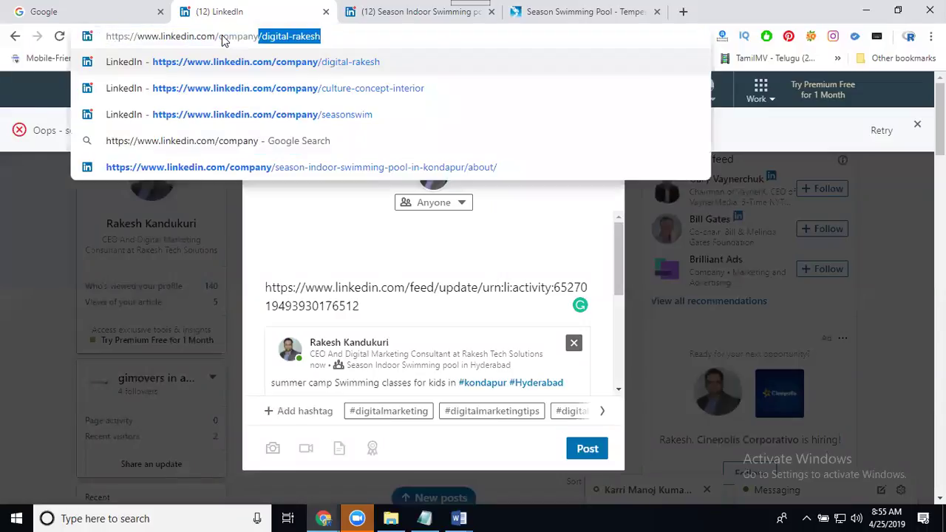
pyautogui.write('/season')
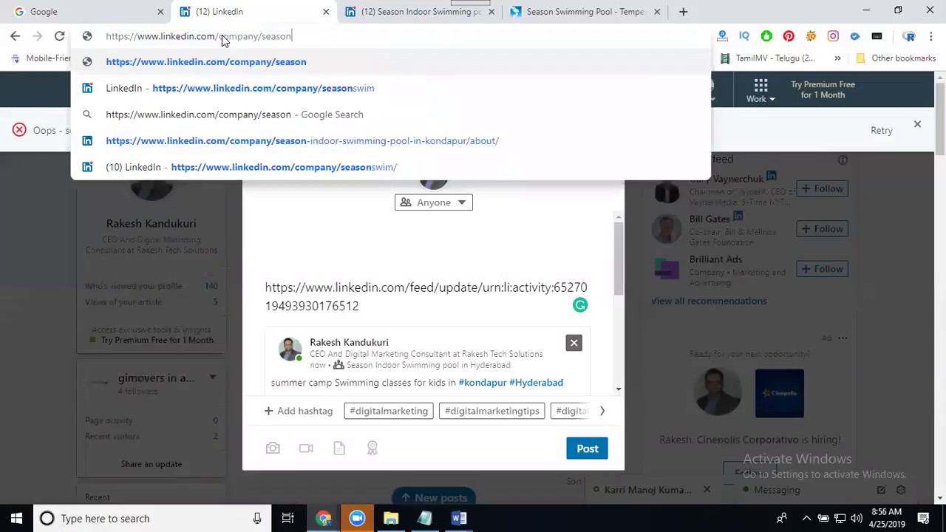
pyautogui.write('swim')
pyautogui.press('Return')
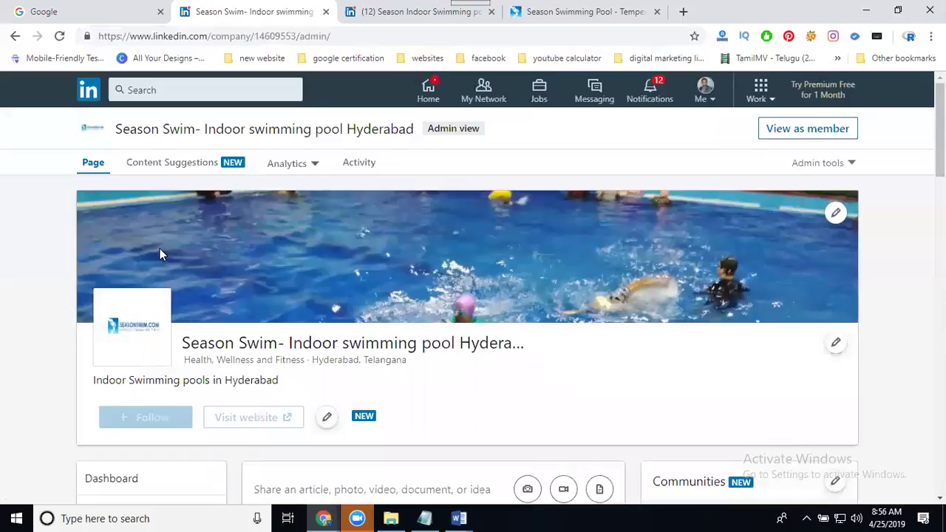
pyautogui.scroll(-4, 160, 248)
pyautogui.scroll(-3, 160, 255)
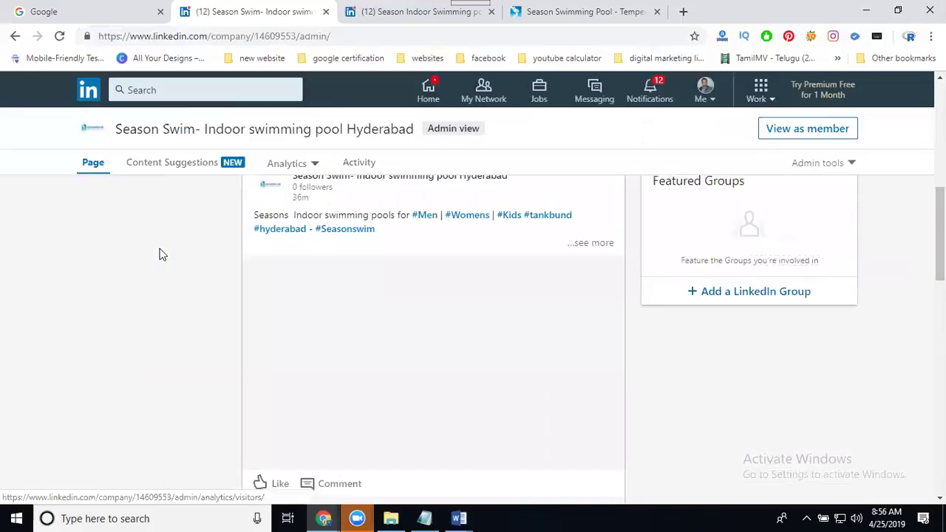
pyautogui.scroll(1, 386, 289)
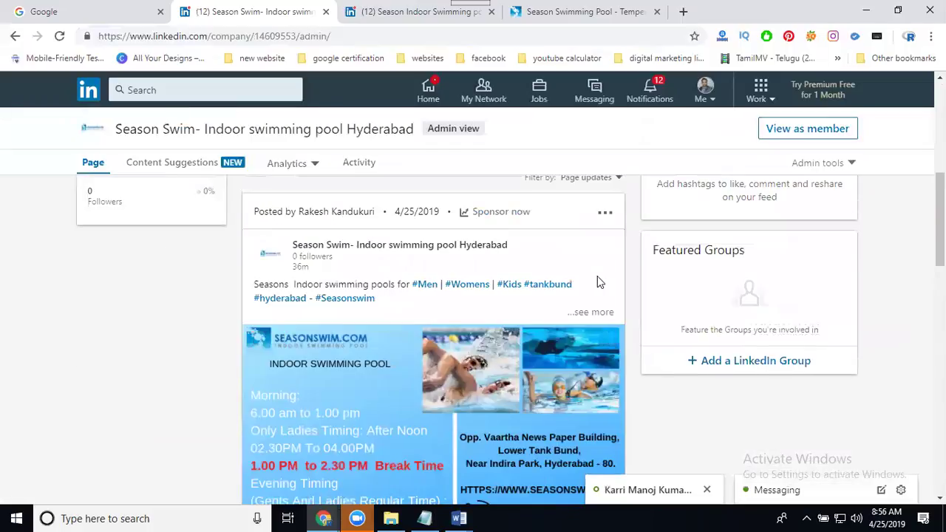
pyautogui.click(605, 216)
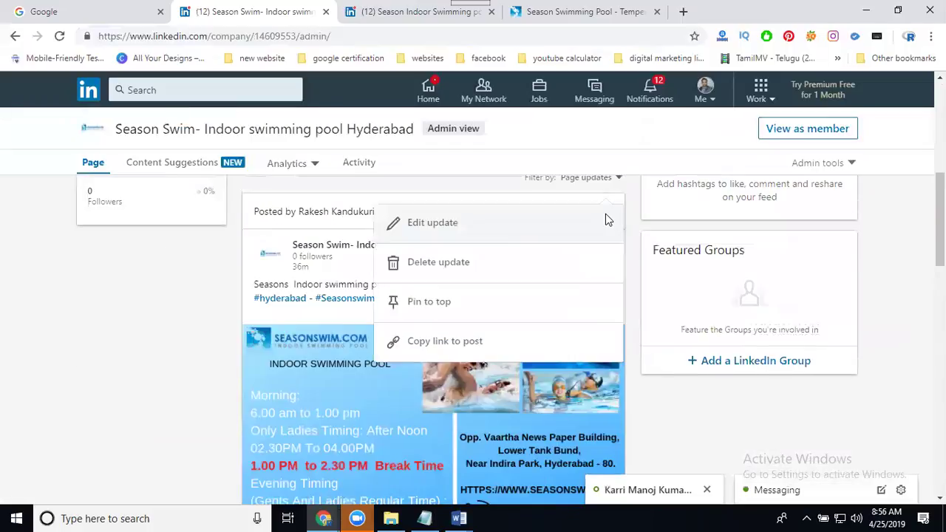
pyautogui.click(562, 327)
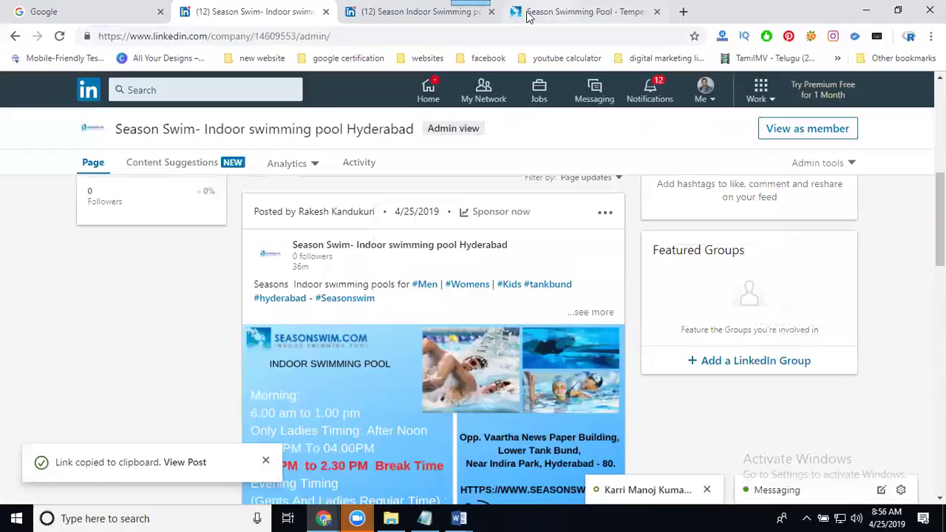
pyautogui.click(419, 21)
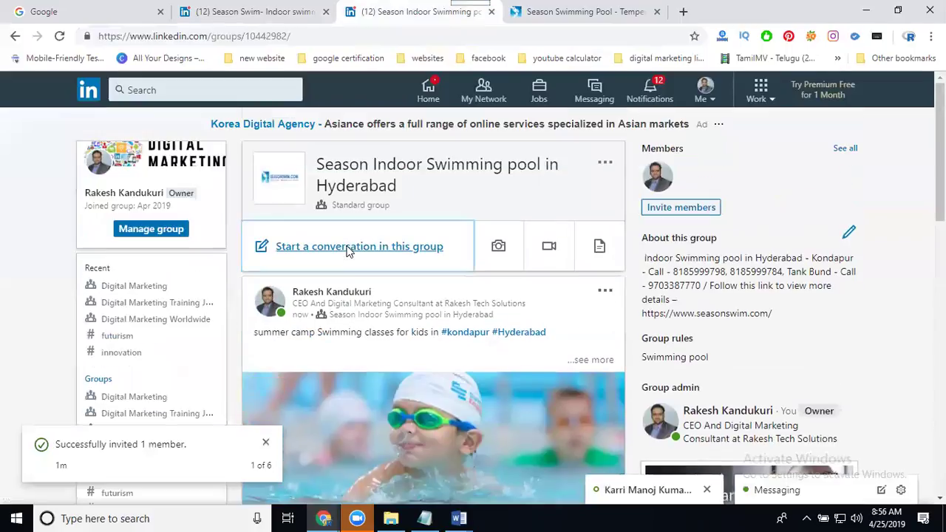
# Start a group post, paste the company post link, then delete the link from the draft
pyautogui.click(348, 251)
pyautogui.hotkey('ctrl', 'v')
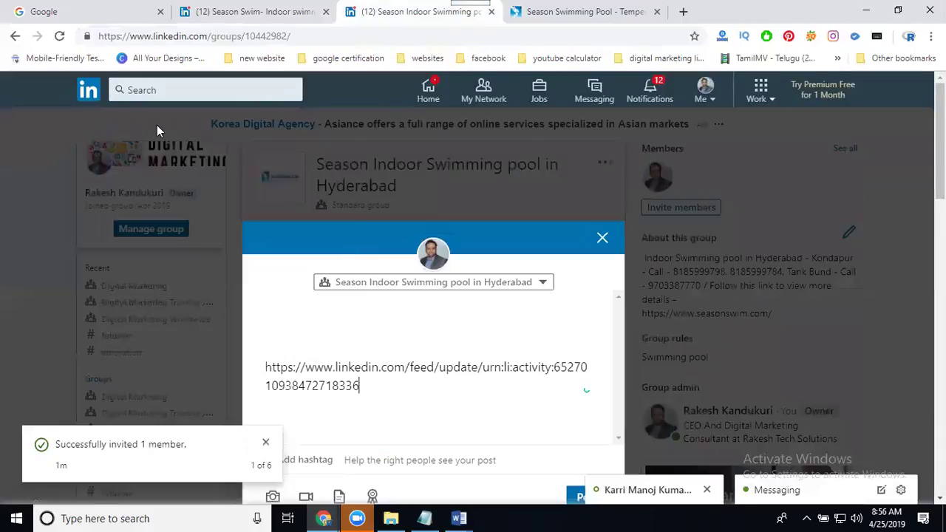
pyautogui.scroll(-2, 93, 172)
pyautogui.scroll(-1, 213, 197)
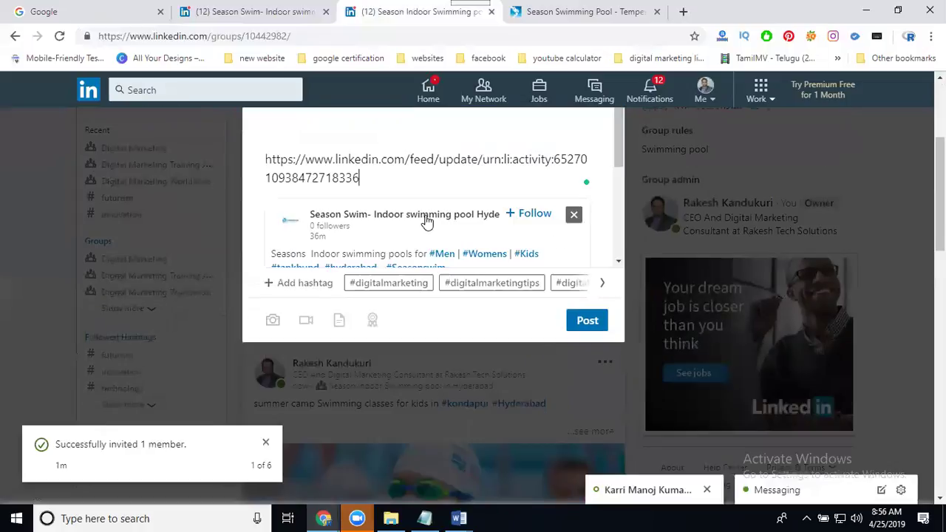
pyautogui.scroll(-1, 427, 220)
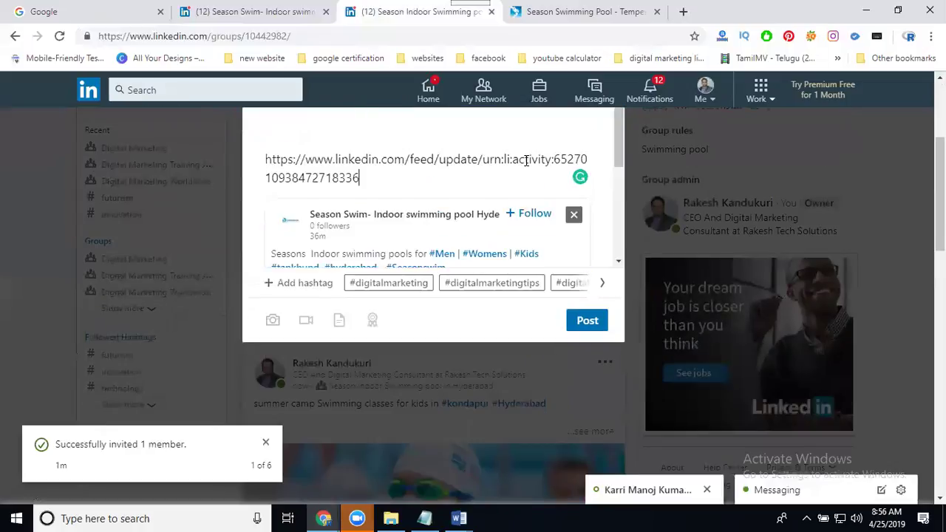
pyautogui.scroll(1, 526, 158)
pyautogui.click(386, 160)
pyautogui.hotkey('ctrl', 'a')
pyautogui.press('BackSpace')
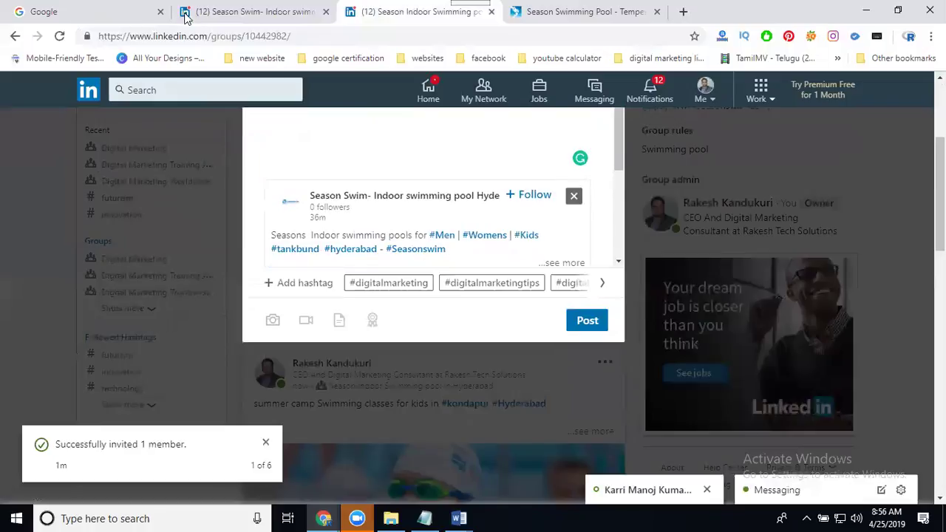
# On the company page, expand the Season Swim post and select its full description text
pyautogui.click(211, 18)
pyautogui.click(573, 318)
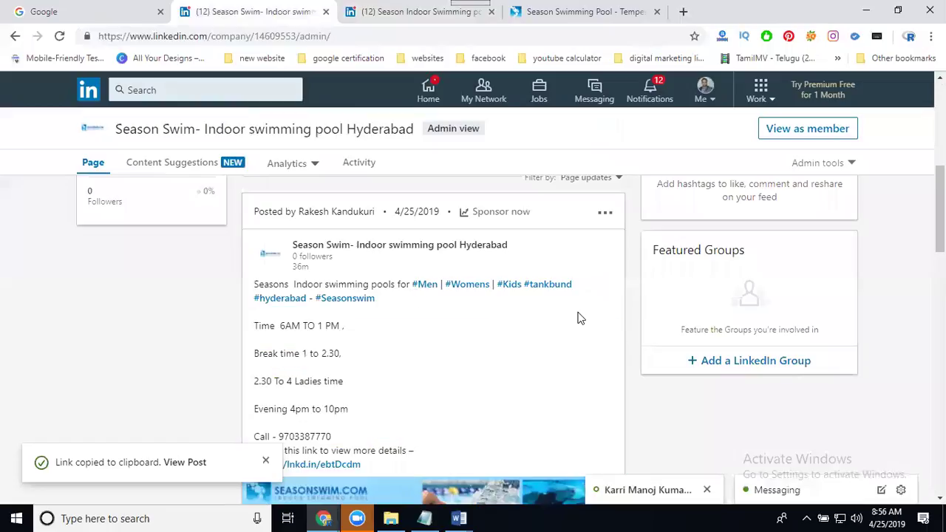
pyautogui.scroll(-2, 414, 340)
pyautogui.moveTo(371, 329); pyautogui.dragTo(332, 280)
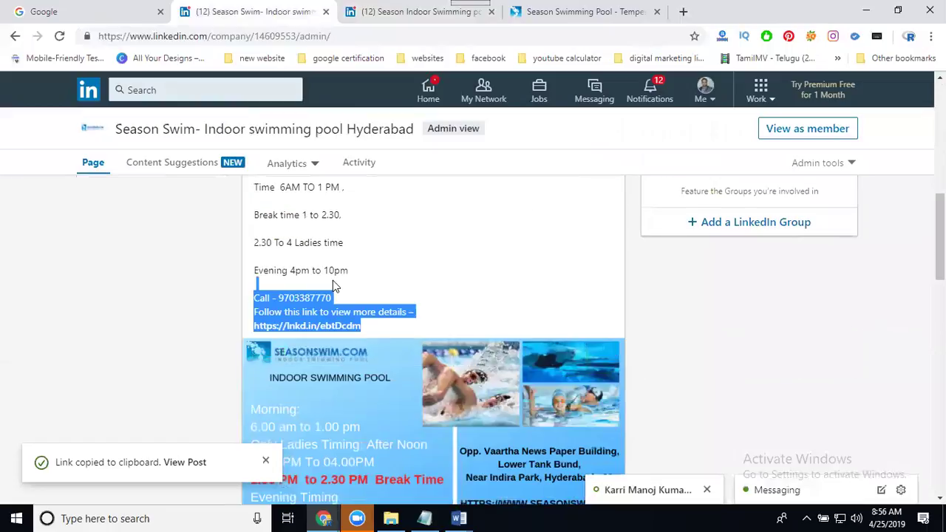
pyautogui.click(430, 308)
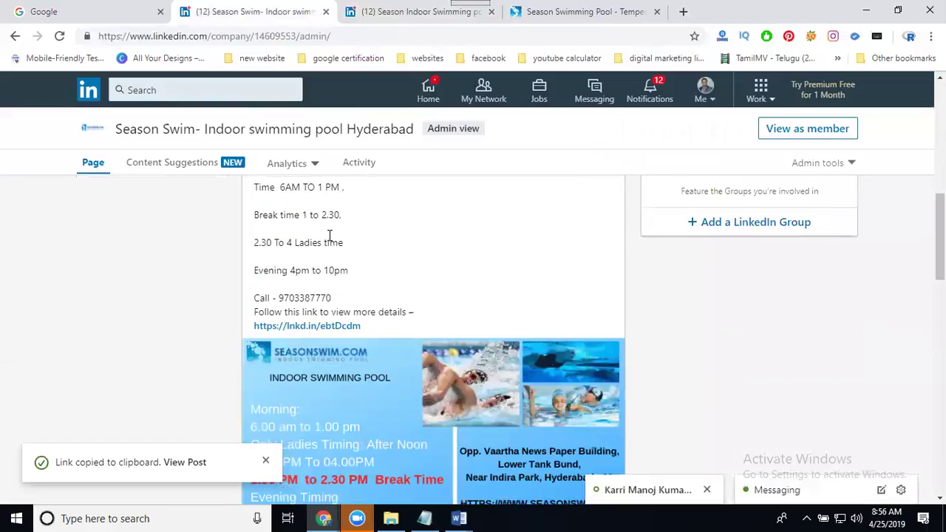
pyautogui.tripleClick(252, 285)
pyautogui.scroll(2, 253, 285)
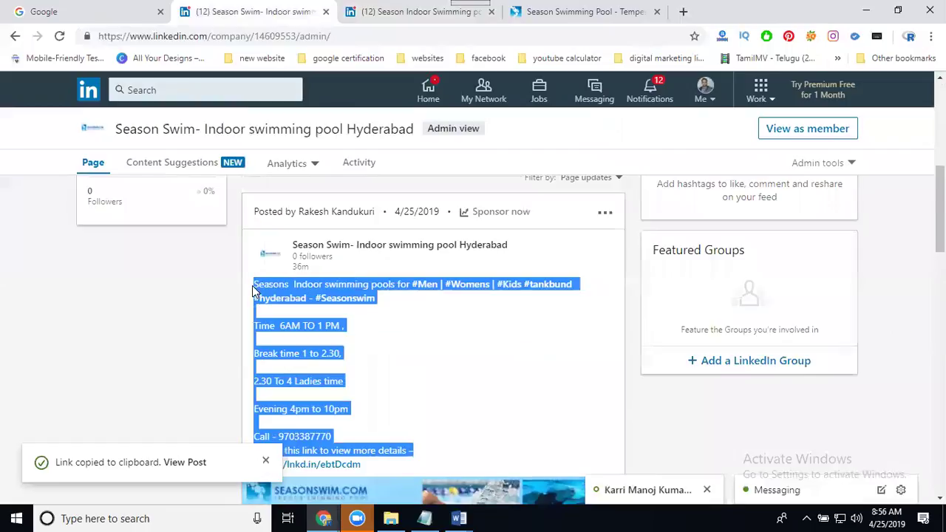
pyautogui.moveTo(252, 285); pyautogui.dragTo(357, 11)
# Paste the Season Swim pool timings description into the group draft and post it
pyautogui.hotkey('ctrl', 'Tab')
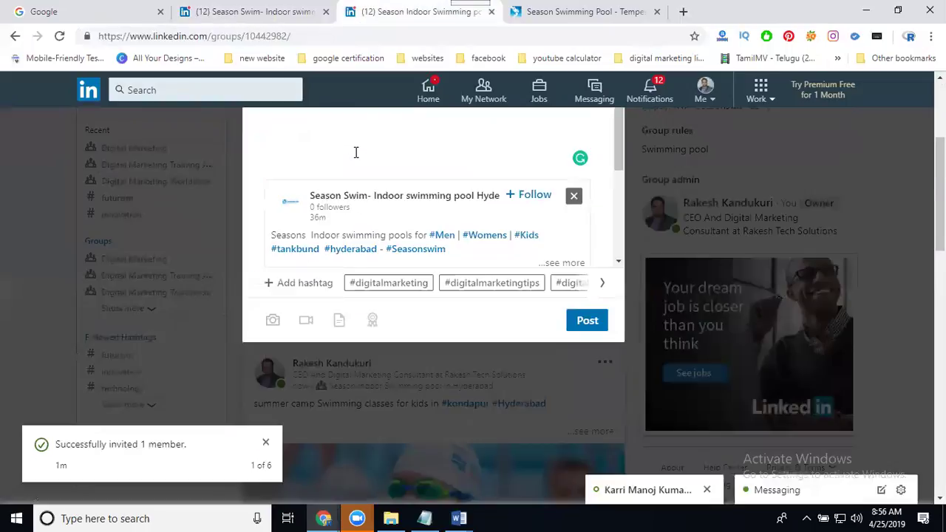
pyautogui.hotkey('ctrl', 'v')
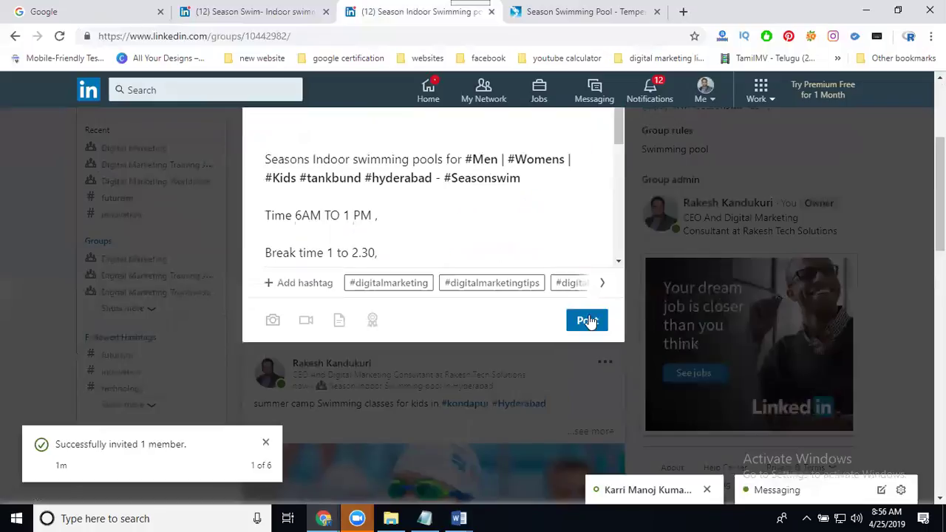
pyautogui.click(587, 320)
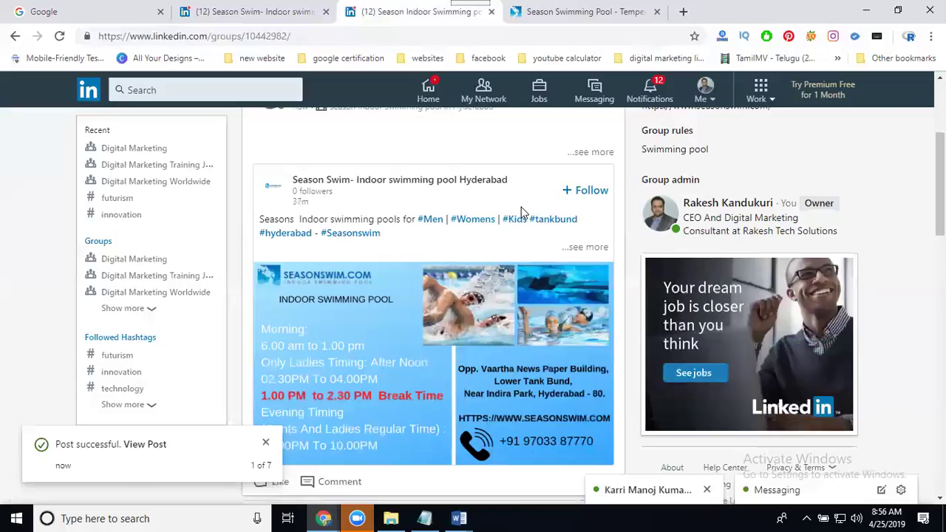
pyautogui.scroll(-1, 460, 235)
pyautogui.scroll(-1, 459, 235)
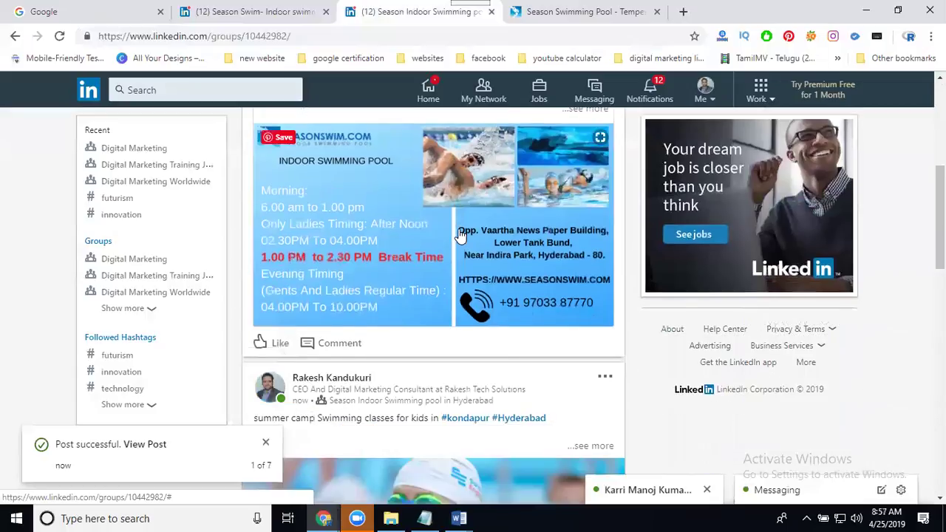